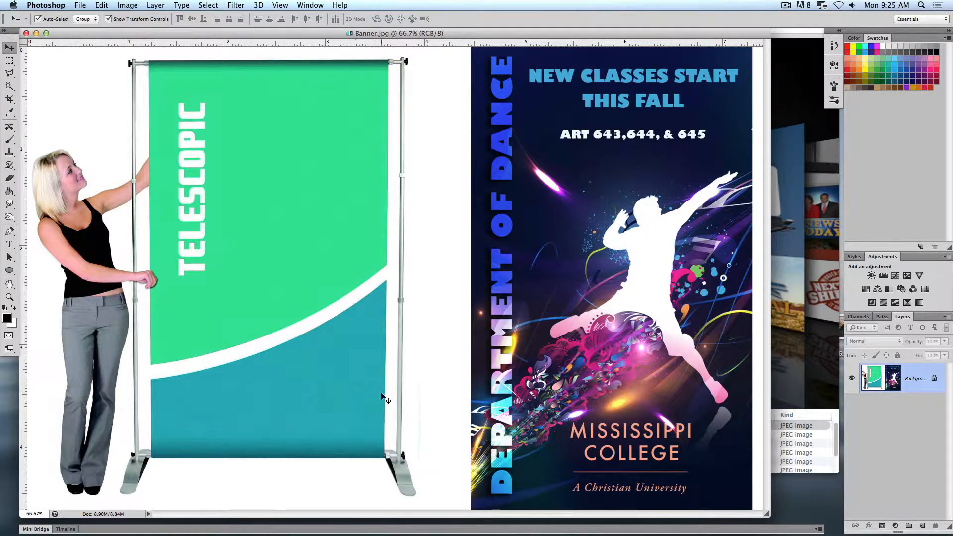
Select the whole dance poster with a rectangular marquee, cut it from the background and paste it onto its own layer.
key(f)
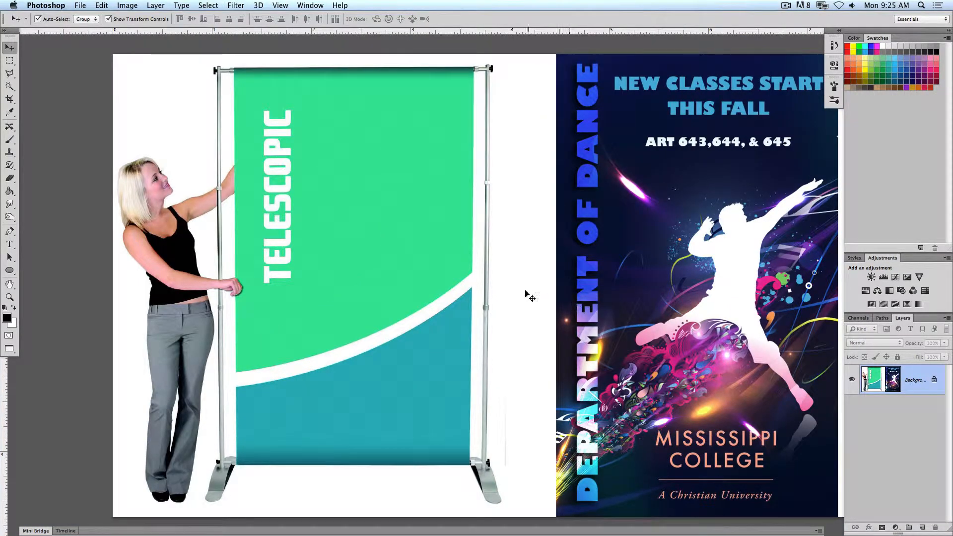
scroll(517, 285, right, 3)
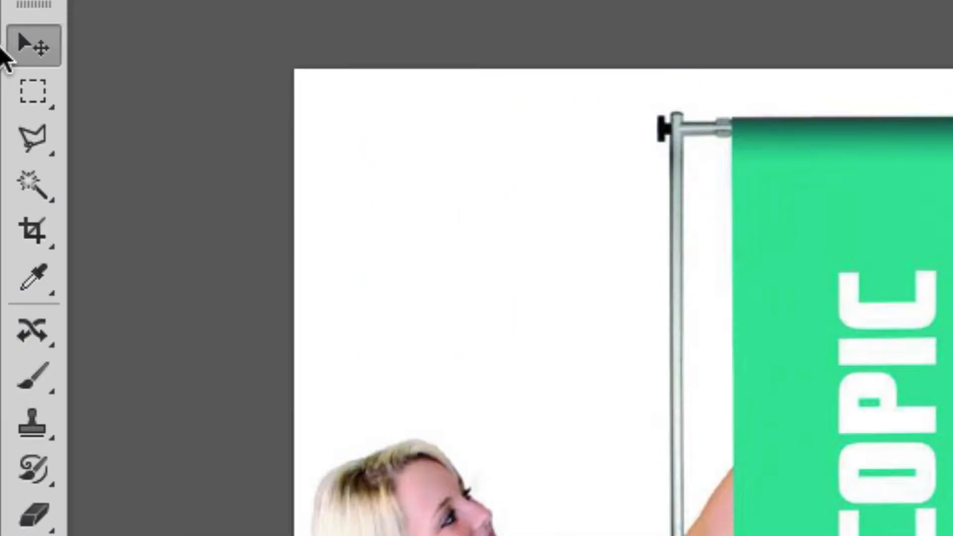
click(10, 62)
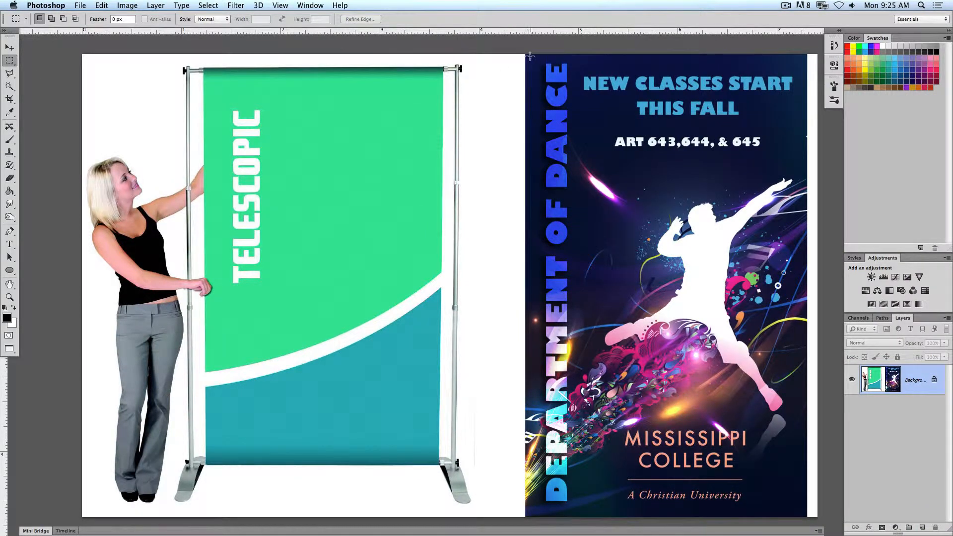
drag(526, 55, 807, 475)
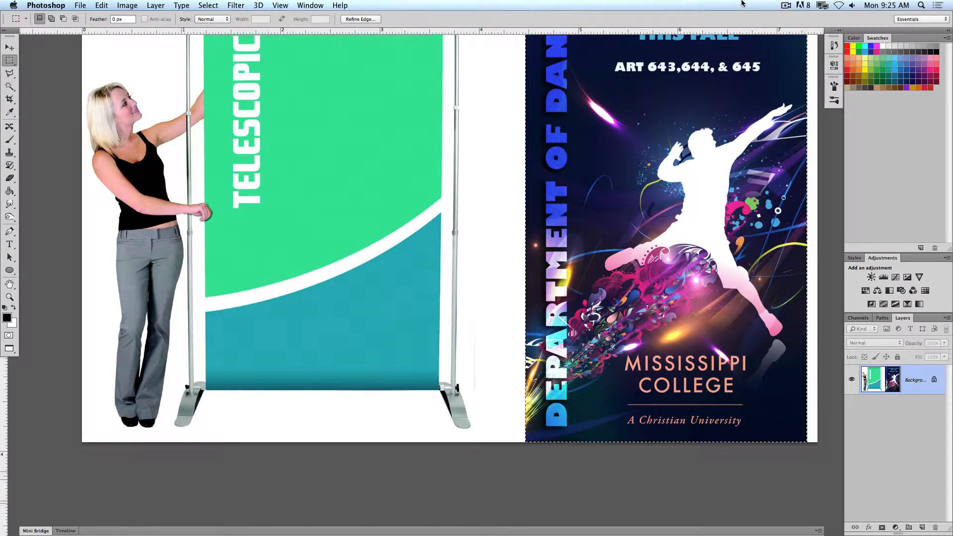
scroll(729, 75, up, 3)
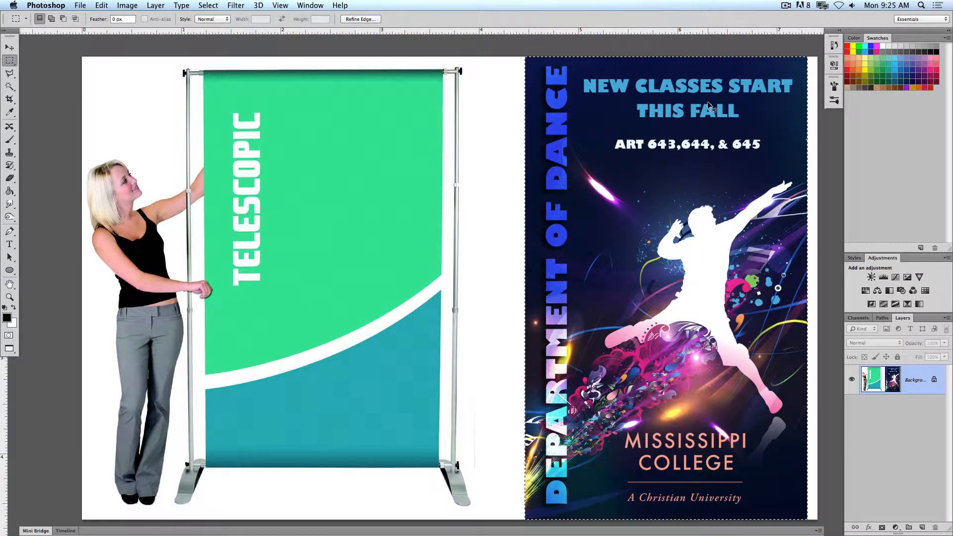
key(super+x)
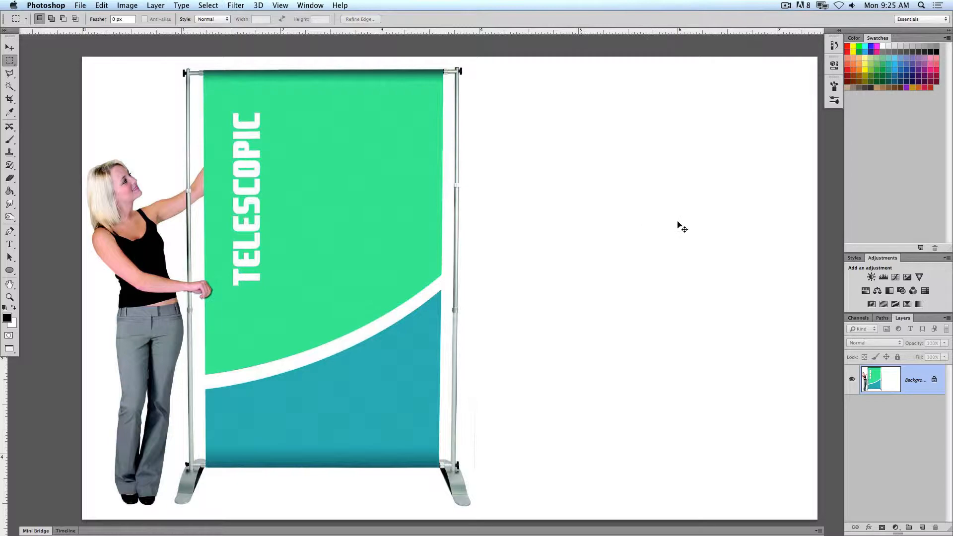
key(super+v)
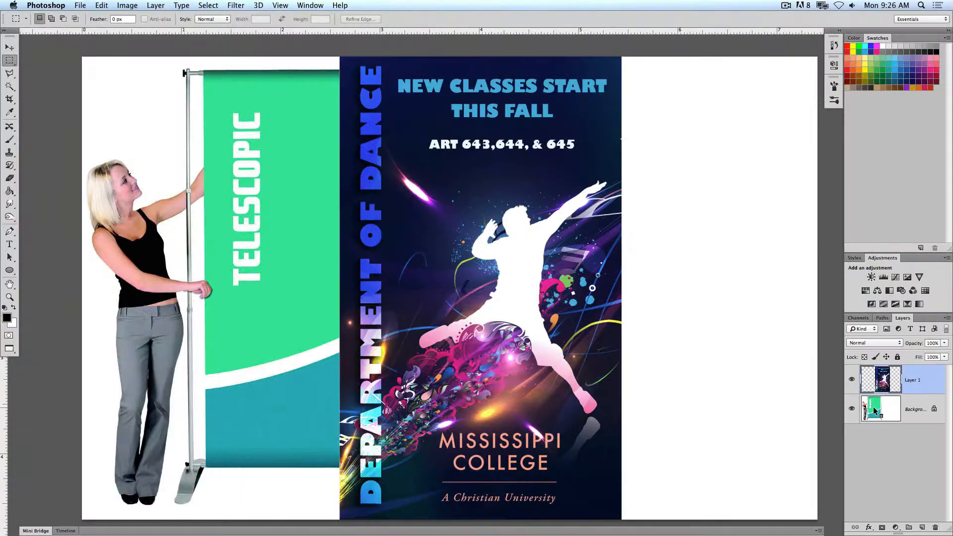
Move the pasted poster over the green Telescopic banner stand.
click(9, 49)
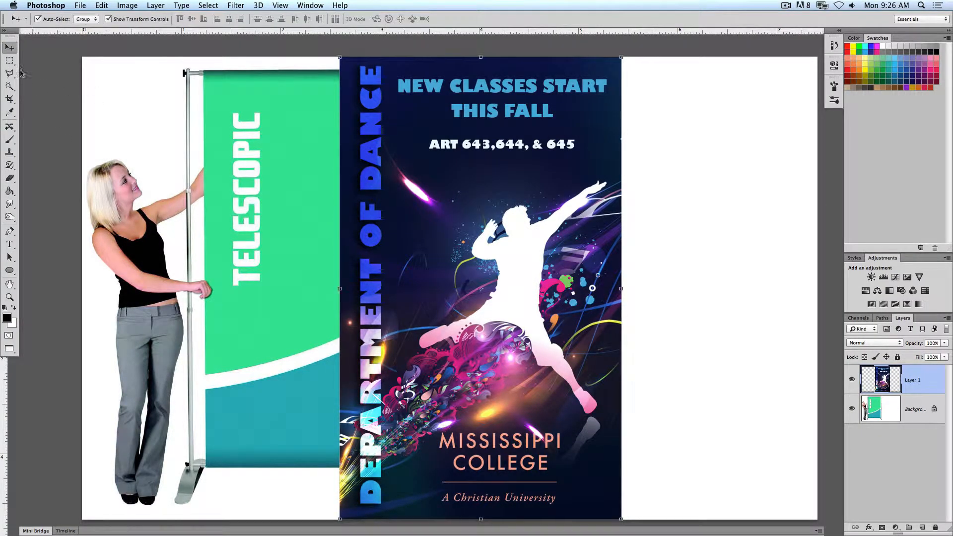
drag(520, 176, 398, 218)
drag(319, 182, 283, 163)
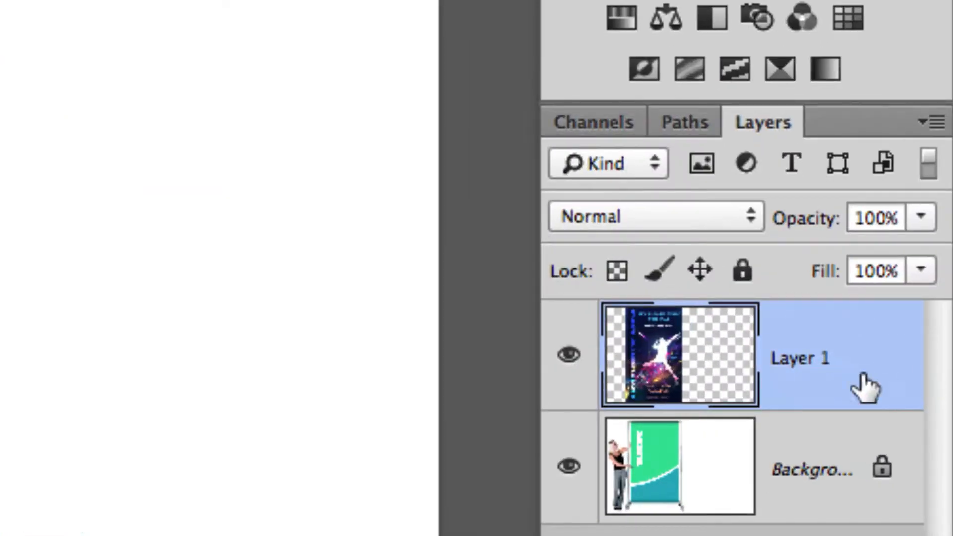
Lower the poster layer's opacity to 66% and align its upper-left corner with the banner's upper-left corner.
click(920, 218)
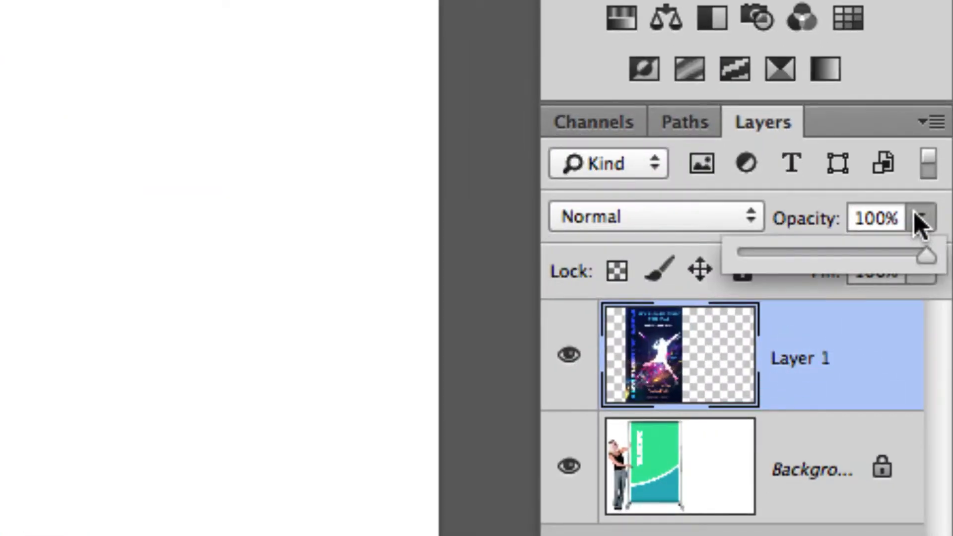
drag(874, 253, 862, 254)
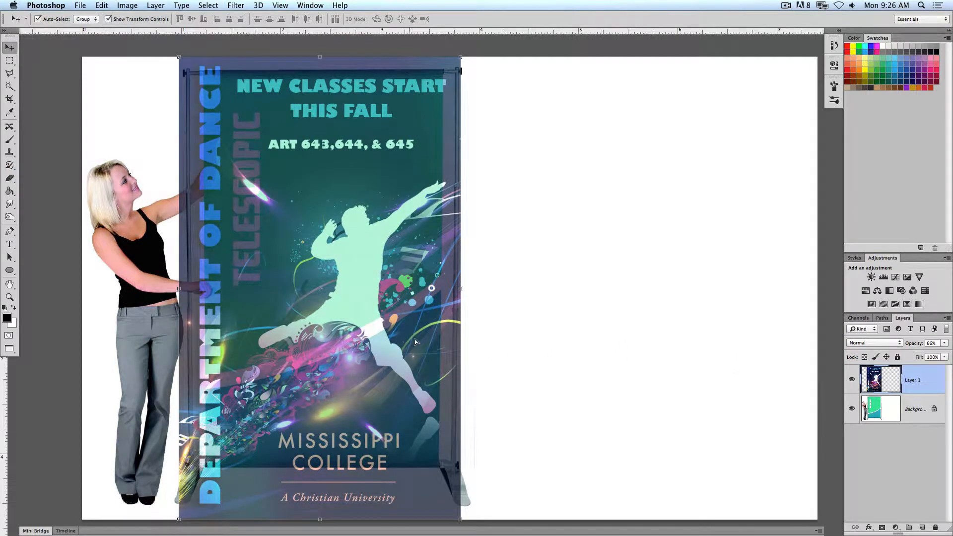
mouse_move(415, 342)
mouse_down()
mouse_move(448, 338)
mouse_move(421, 347)
mouse_move(428, 351)
mouse_up()
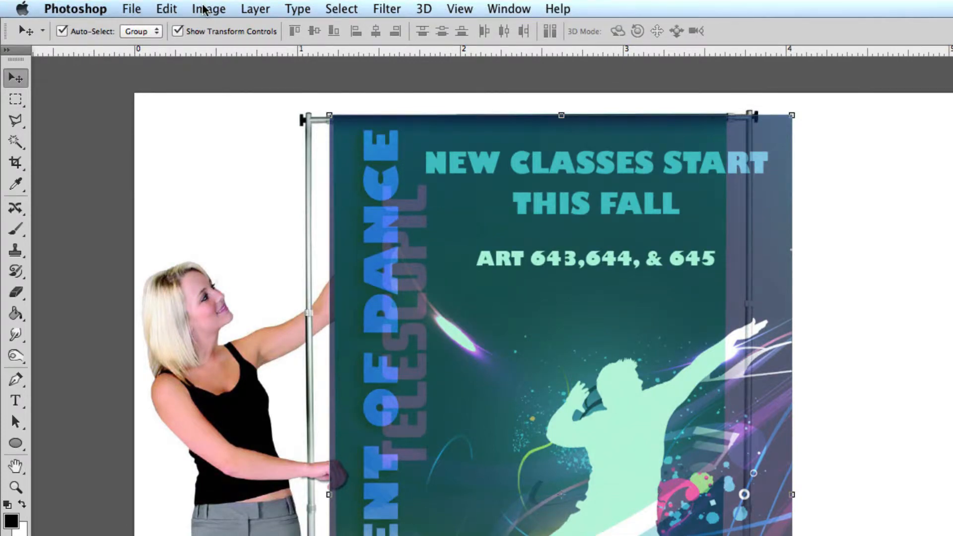
Scale the poster to about 86% so it spans the banner from its upper-left corner to its lower-right corner.
click(204, 9)
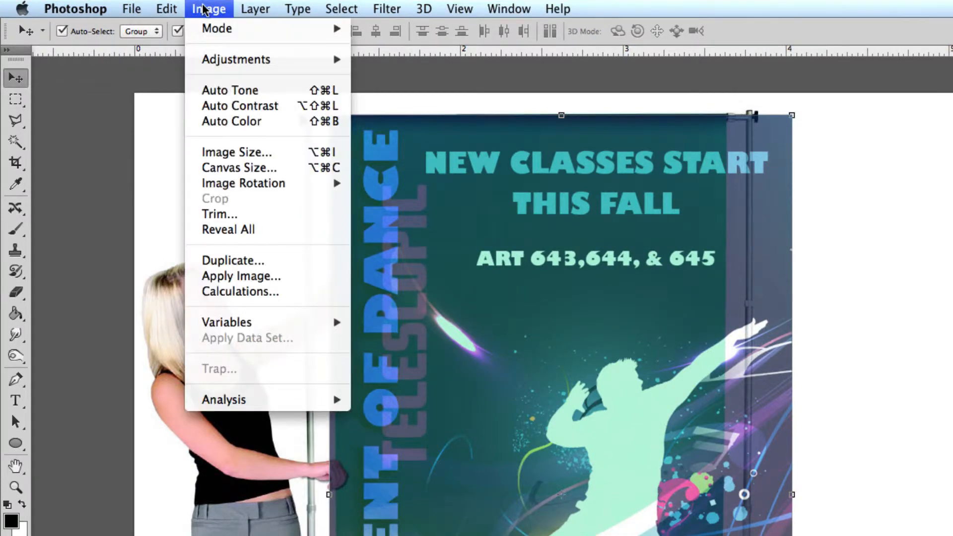
mouse_move(157, 4)
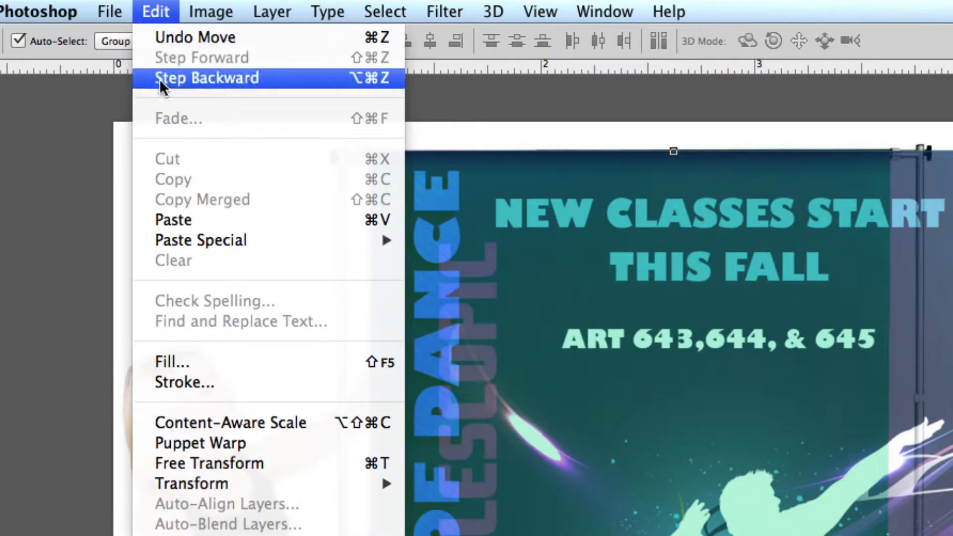
mouse_move(206, 480)
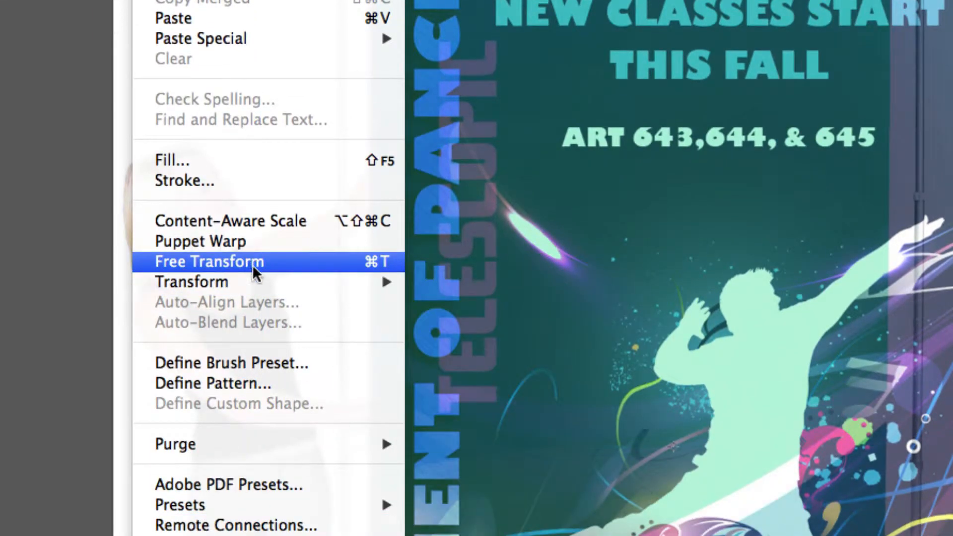
mouse_move(249, 484)
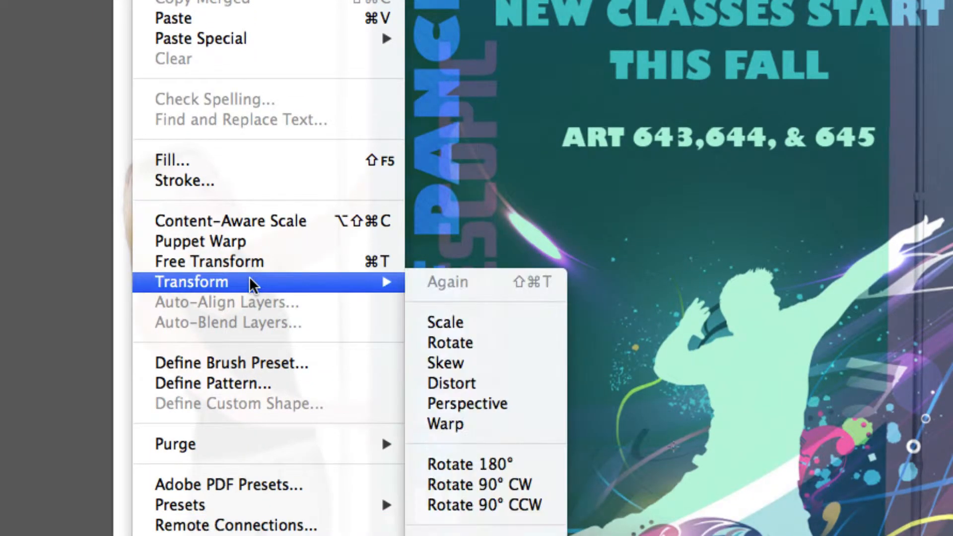
click(488, 325)
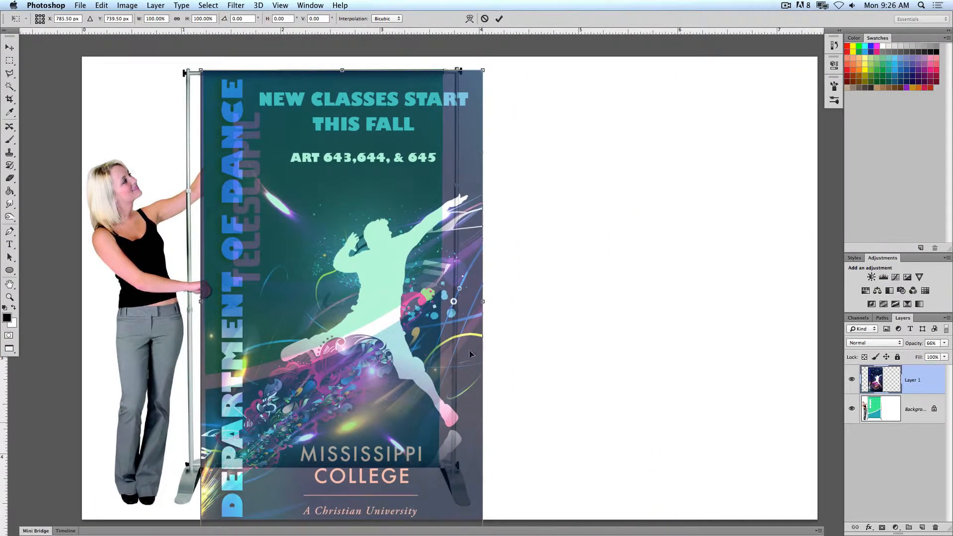
drag(482, 71, 443, 134)
drag(385, 183, 384, 123)
drag(445, 469, 444, 469)
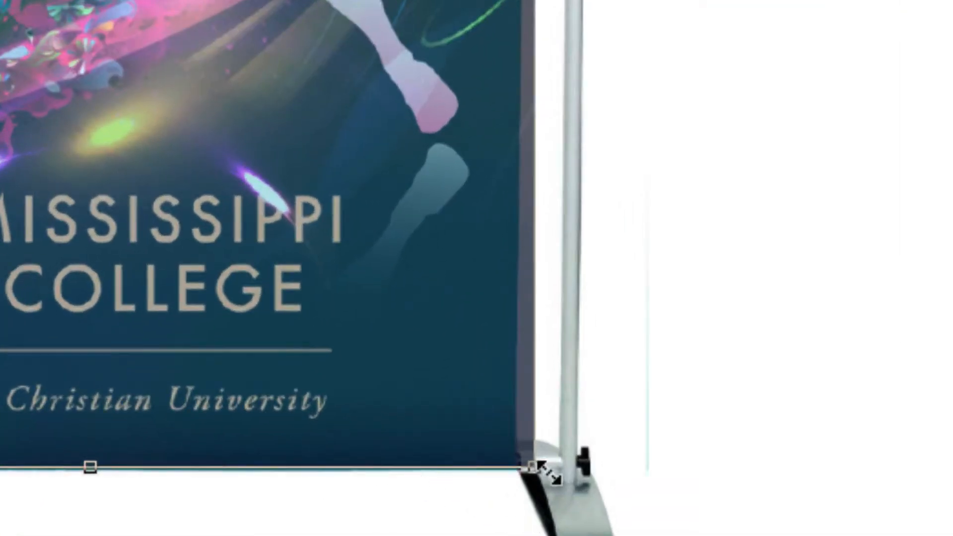
mouse_move(532, 462)
mouse_down()
mouse_move(500, 419)
mouse_move(515, 453)
mouse_move(531, 451)
mouse_move(546, 466)
mouse_up()
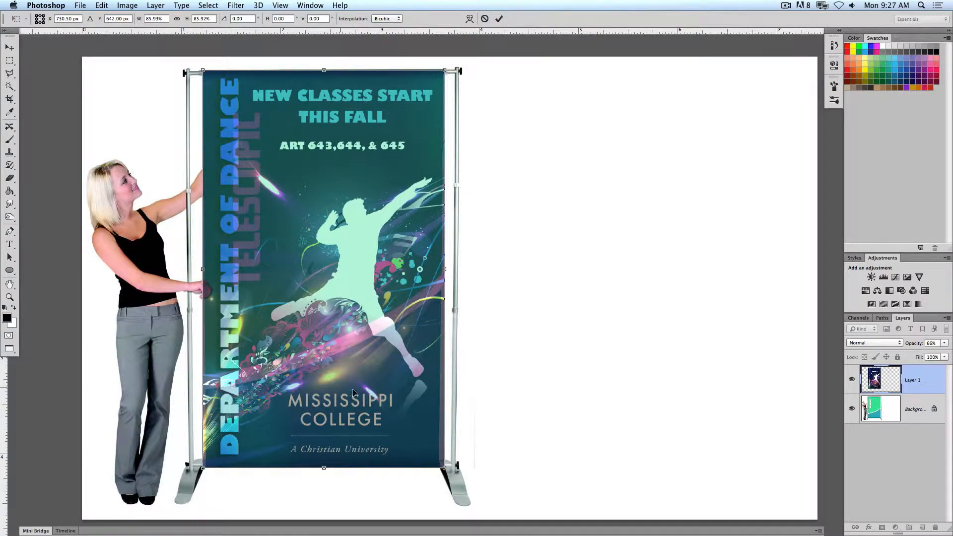
Examine the scaled poster's right edge against the banner's edge up close and apply the transform.
scroll(449, 462, up, 1)
scroll(449, 462, up, 8)
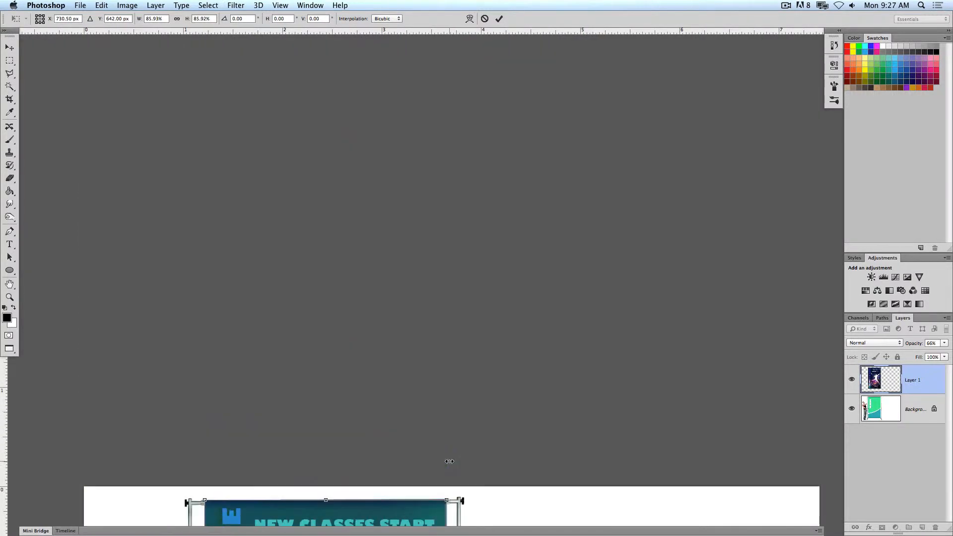
scroll(449, 462, down, 9)
scroll(449, 462, up, 3)
scroll(449, 462, down, 1)
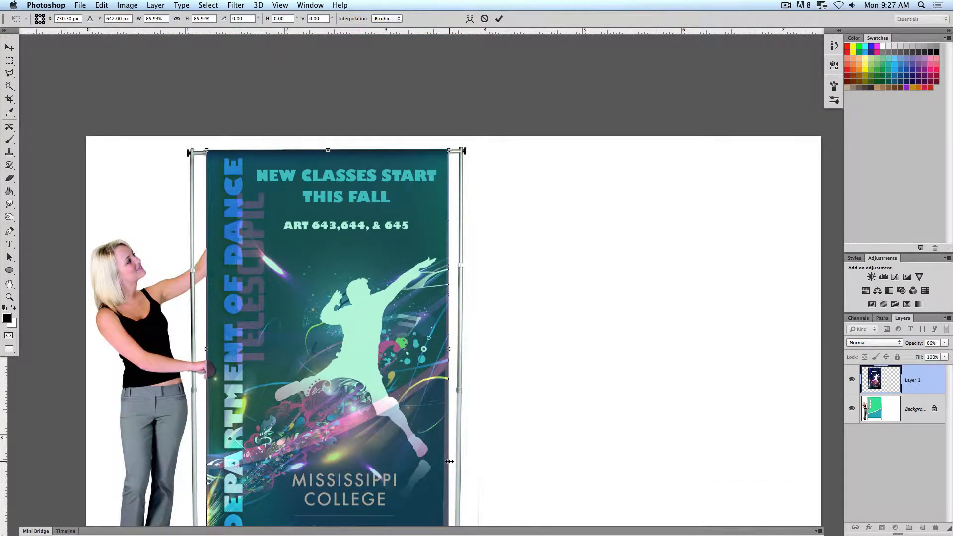
scroll(449, 461, down, 3)
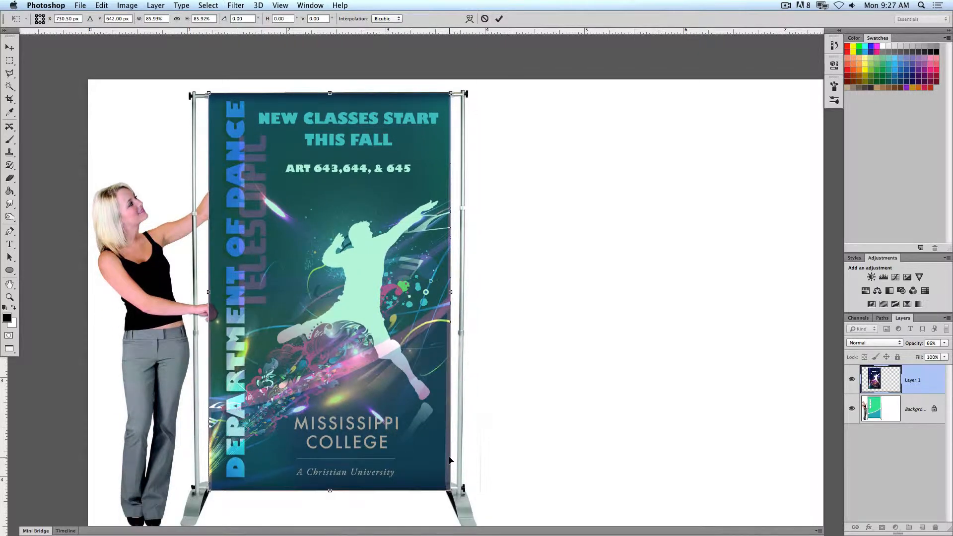
scroll(449, 459, up, 4)
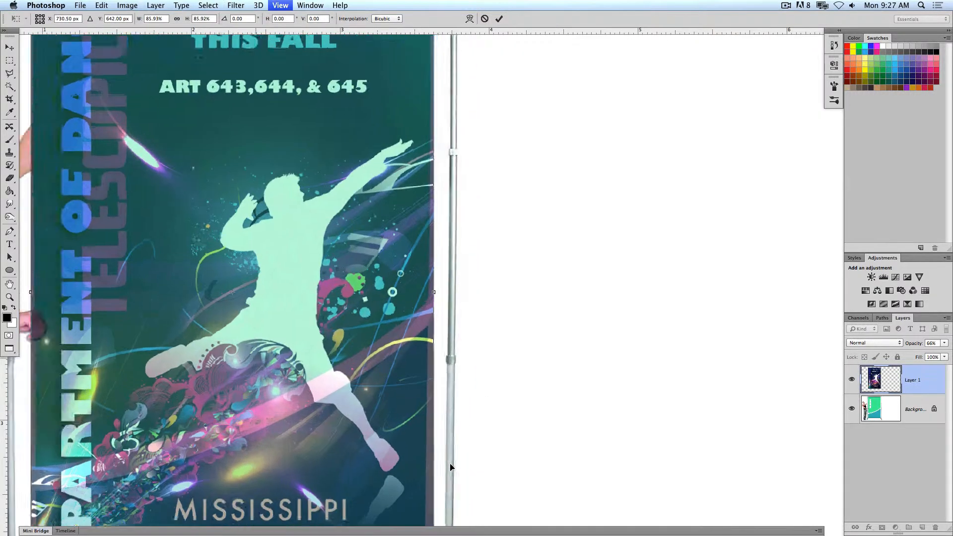
scroll(304, 439, down, 6)
scroll(304, 438, up, 14)
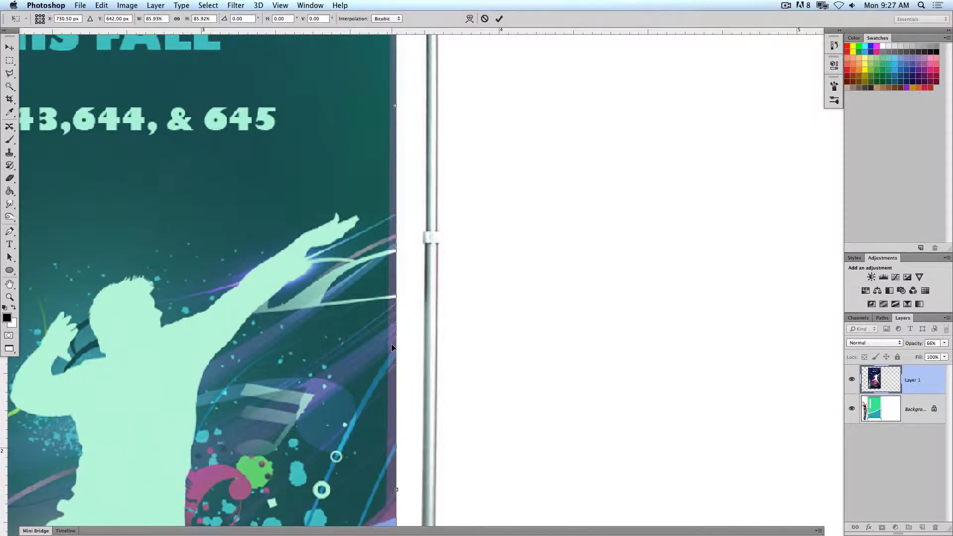
key(Return)
key(super+0)
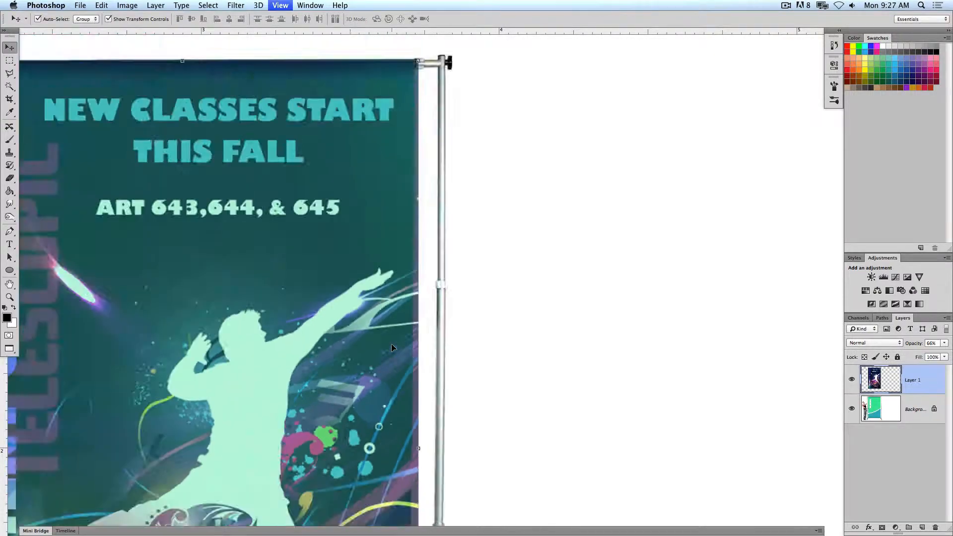
Outline the poster strip overhanging the banner's right edge with the Polygonal Lasso, delete it and deselect.
click(9, 61)
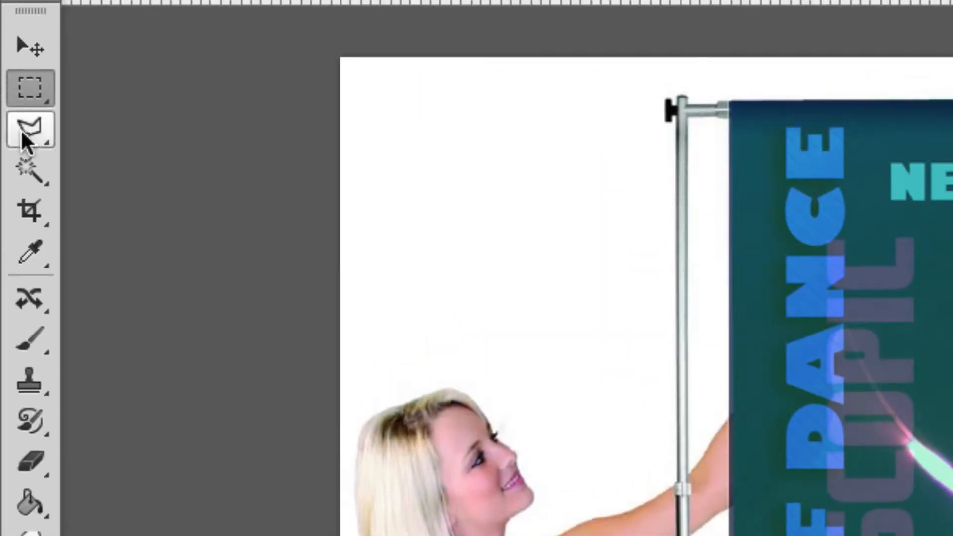
click(23, 130)
click(140, 152)
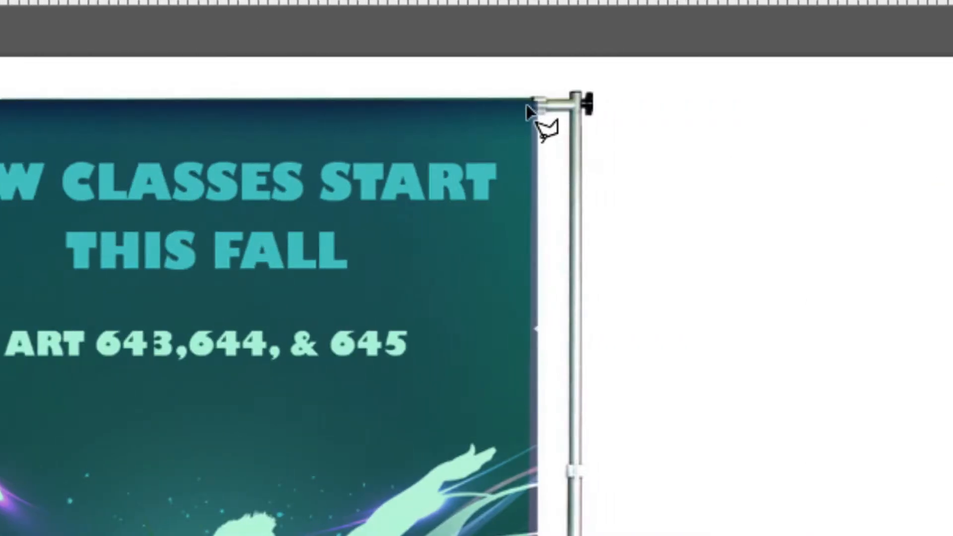
click(536, 100)
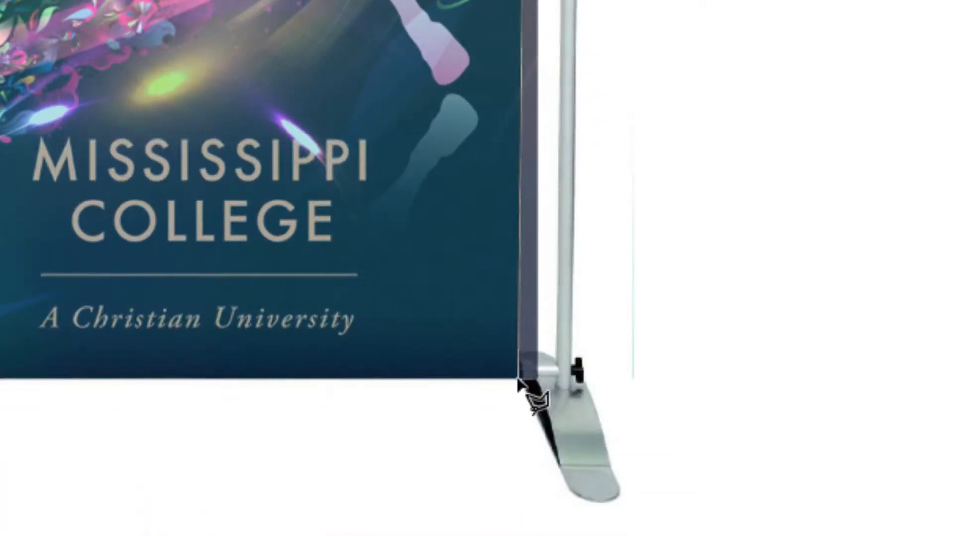
click(519, 380)
click(639, 380)
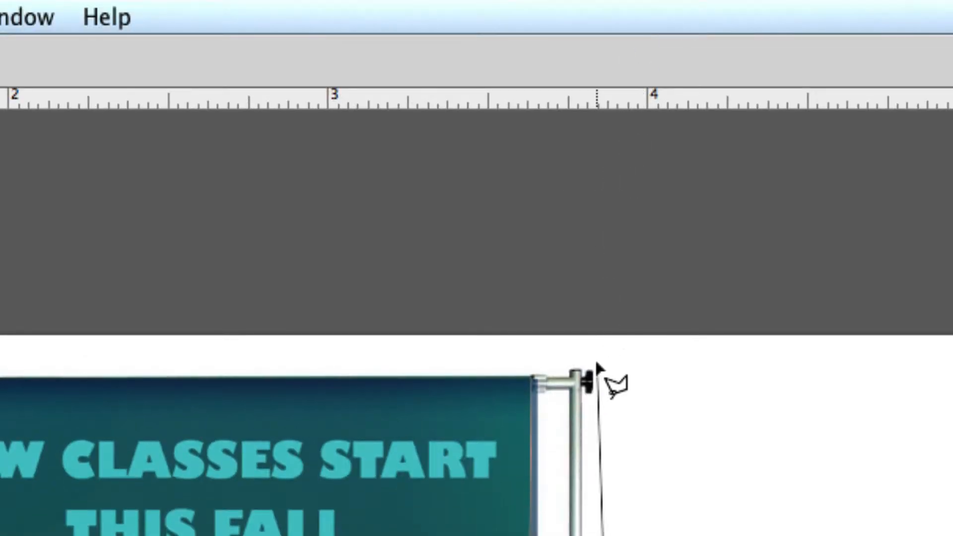
click(598, 367)
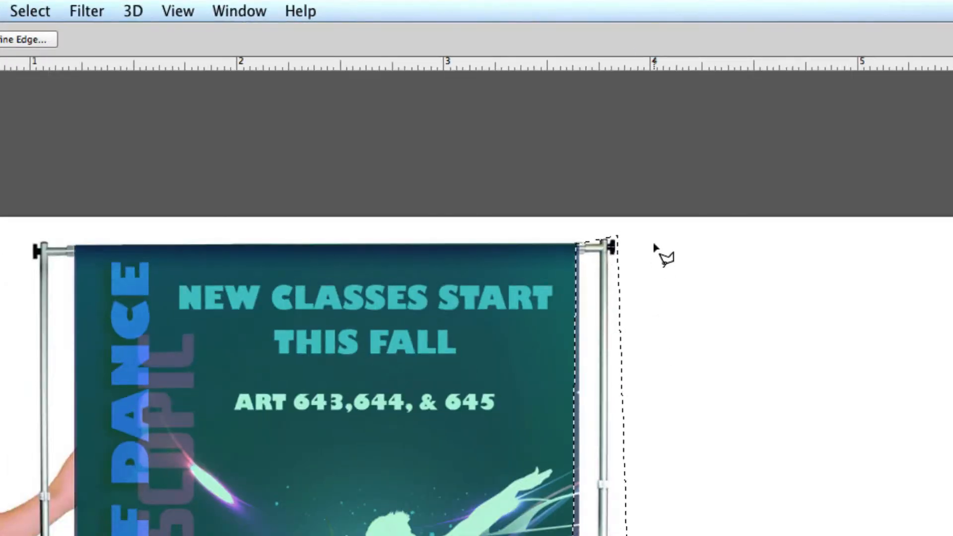
key(ctrl+d)
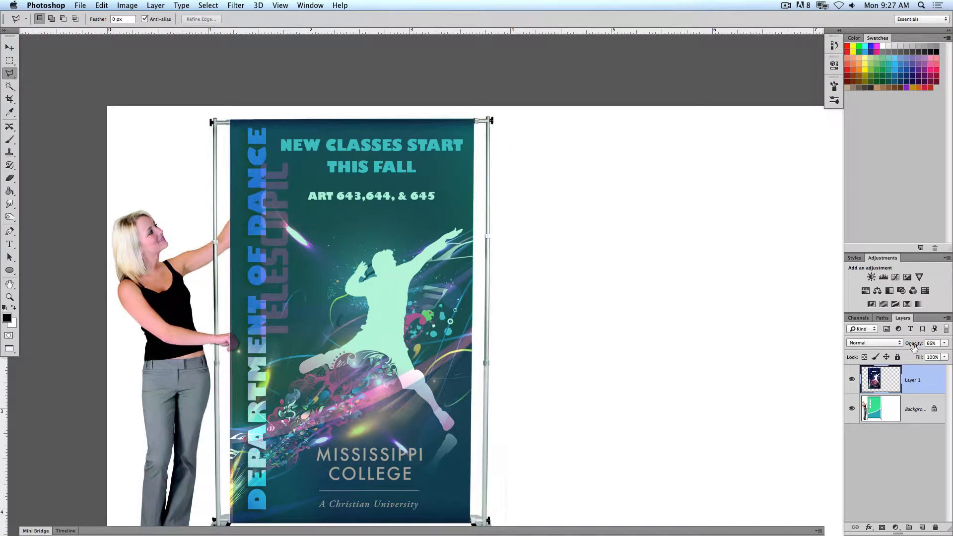
Restore the poster layer's opacity to 100% and add a layer mask to it.
click(944, 343)
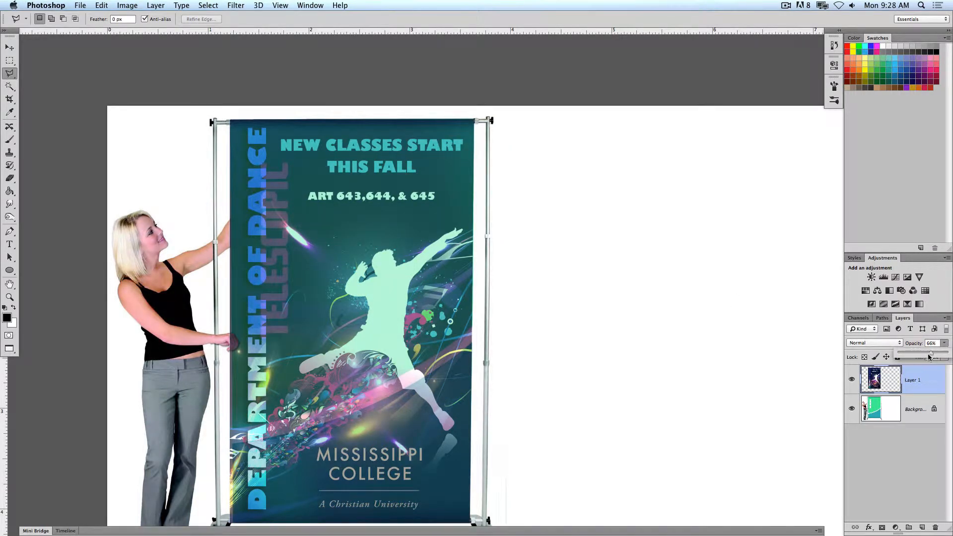
drag(930, 353, 949, 354)
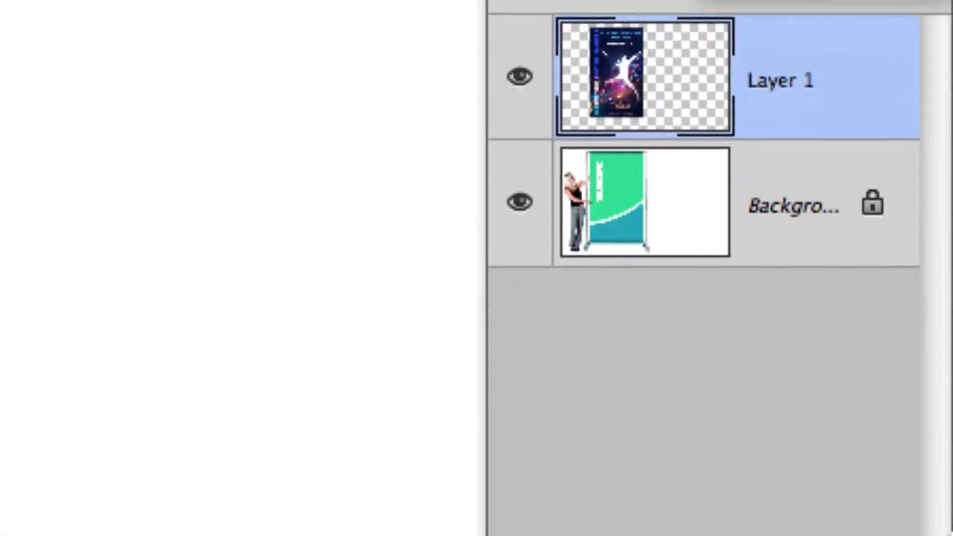
click(723, 508)
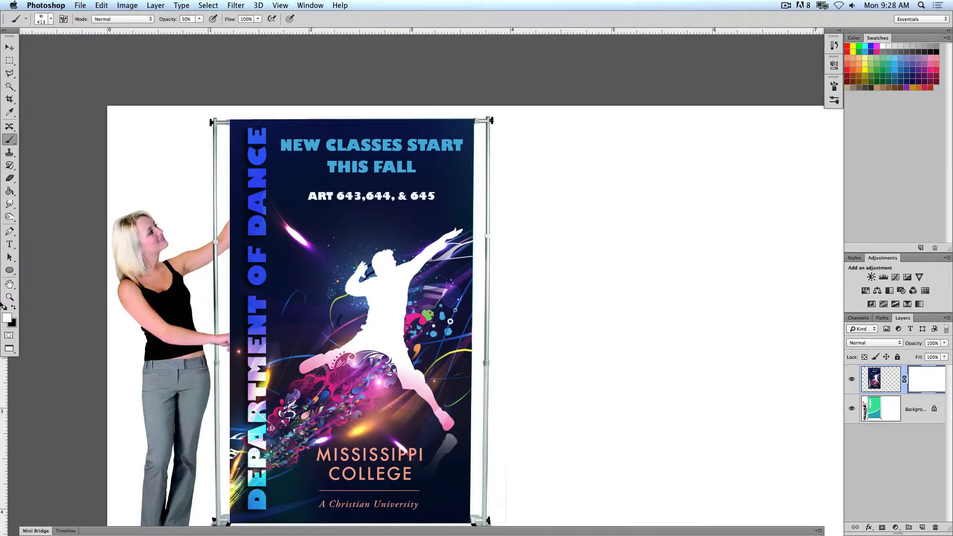
Paint black on the poster's mask with a 50 px, 100% hardness brush to reveal the woman's lower hand.
click(52, 19)
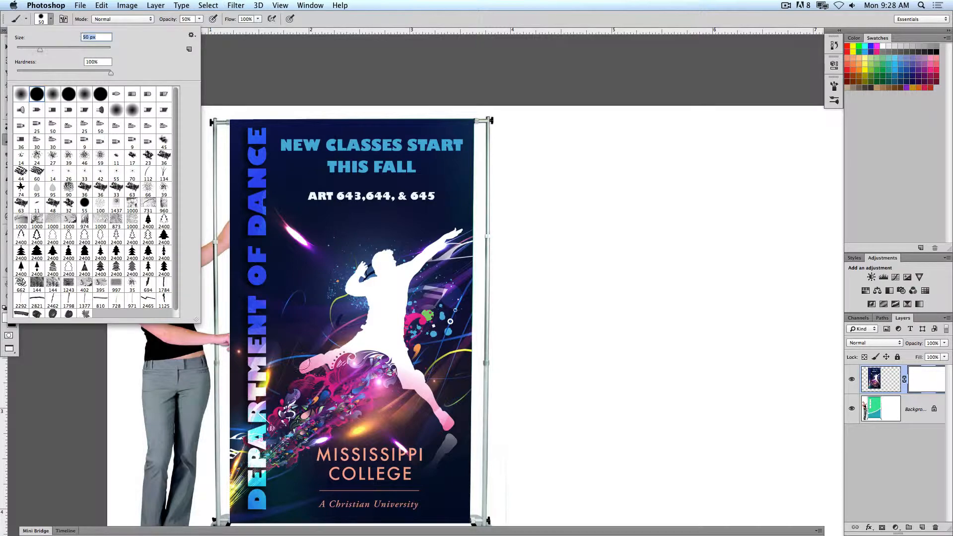
key(Return)
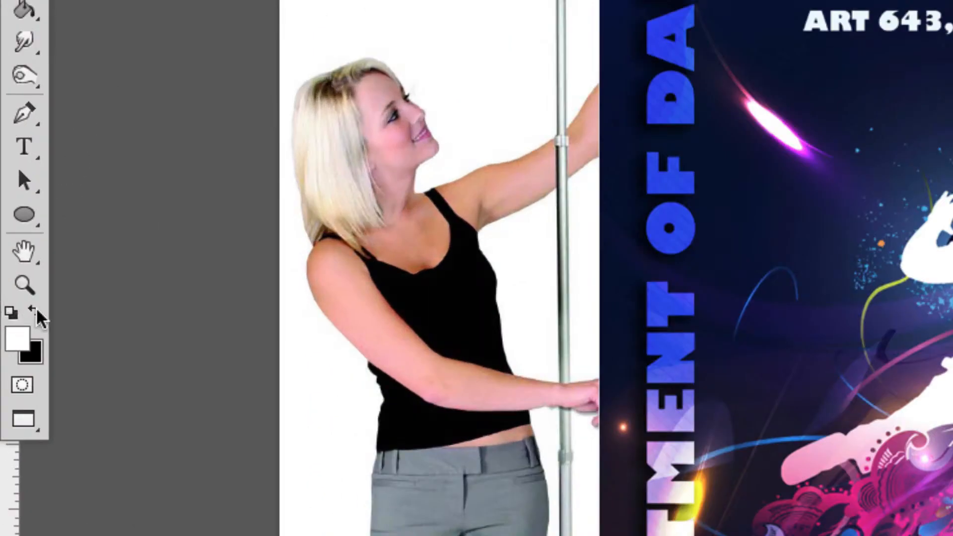
click(16, 308)
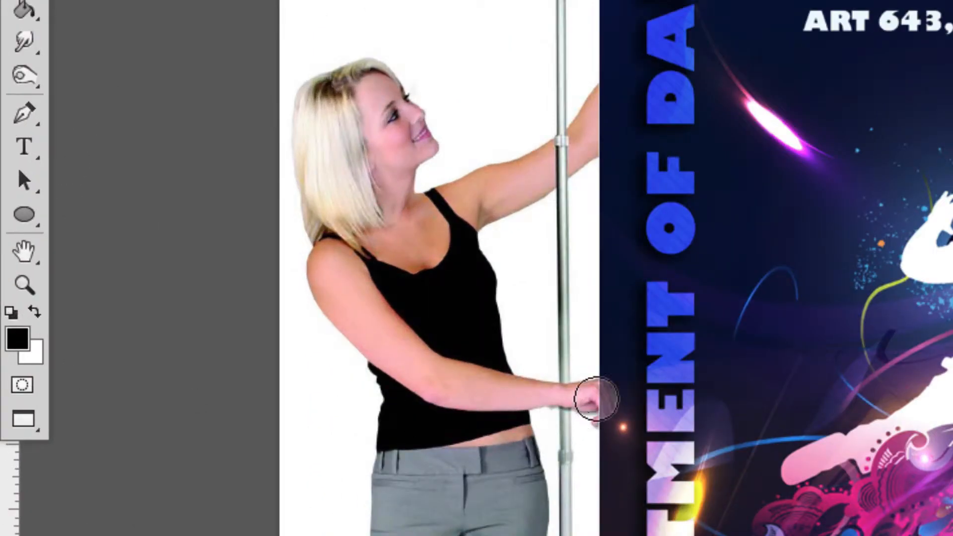
mouse_move(598, 402)
mouse_down()
mouse_move(595, 395)
mouse_move(596, 404)
mouse_up()
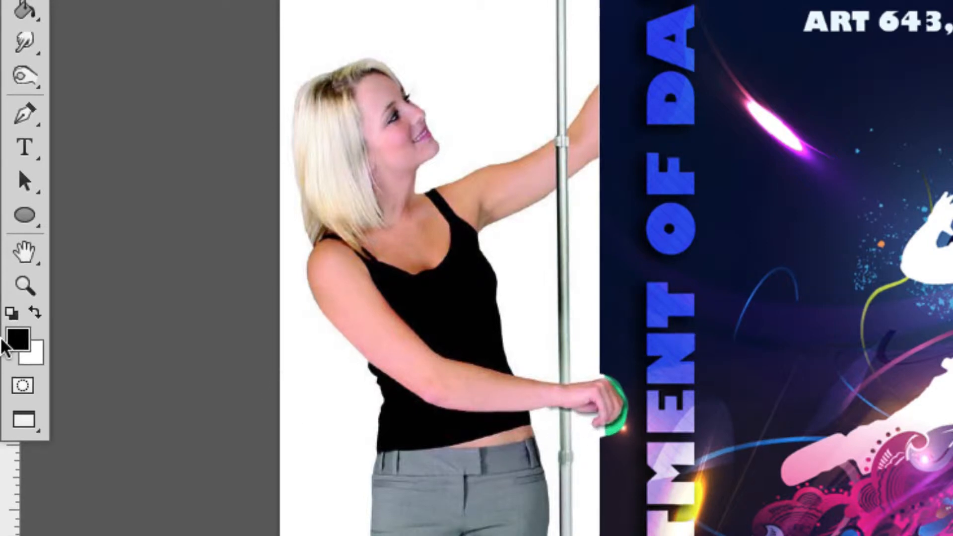
Paint white on the mask with a smaller 20 px brush to restore the poster over the green fringe around the hand.
click(34, 312)
key(bracketleft)
key(bracketleft)
key(bracketleft)
key(bracketleft)
key(bracketleft)
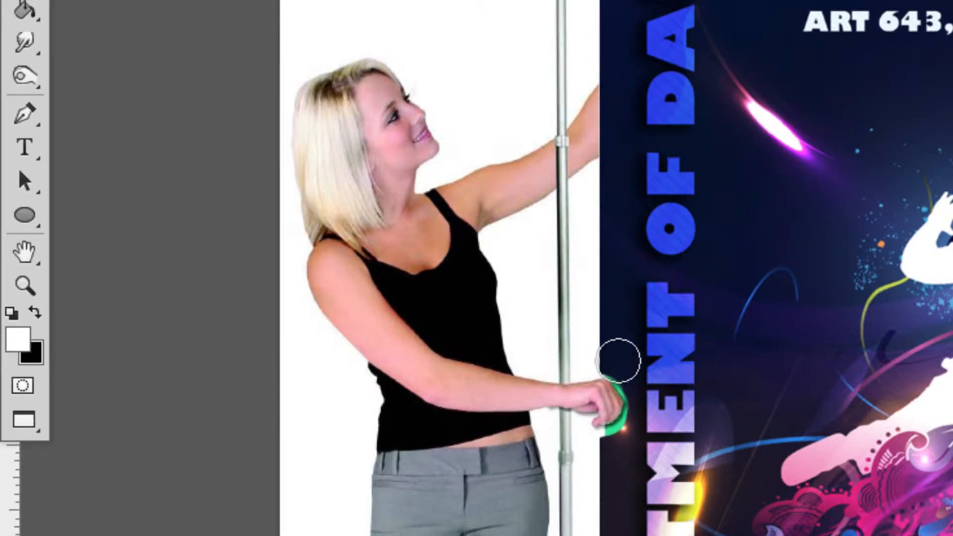
mouse_move(610, 370)
mouse_down()
mouse_move(632, 407)
mouse_move(624, 428)
mouse_move(607, 436)
mouse_move(631, 410)
mouse_up()
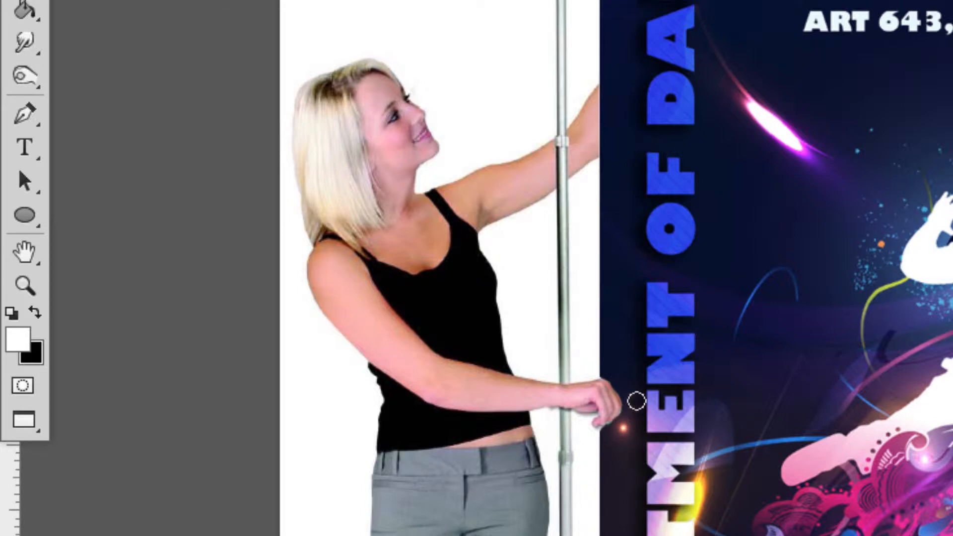
key(x)
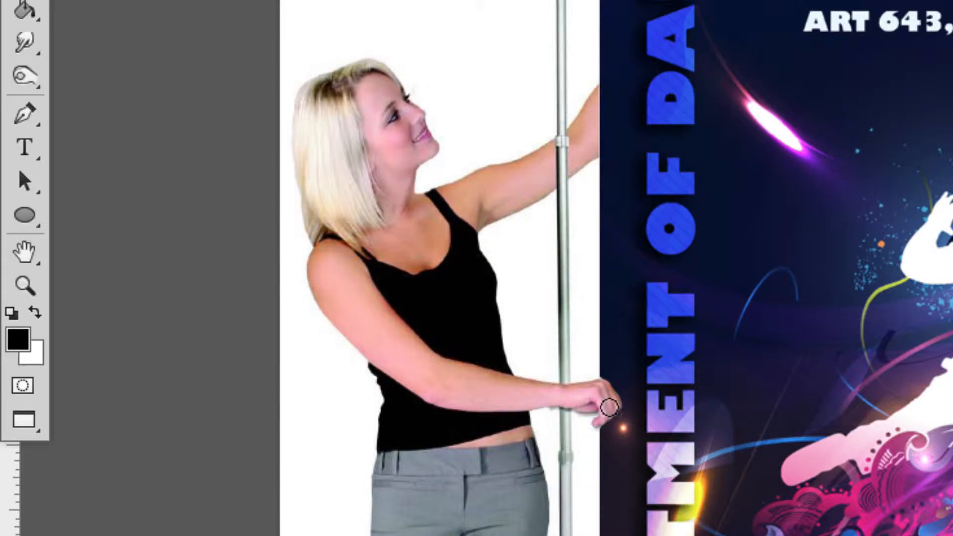
key(x)
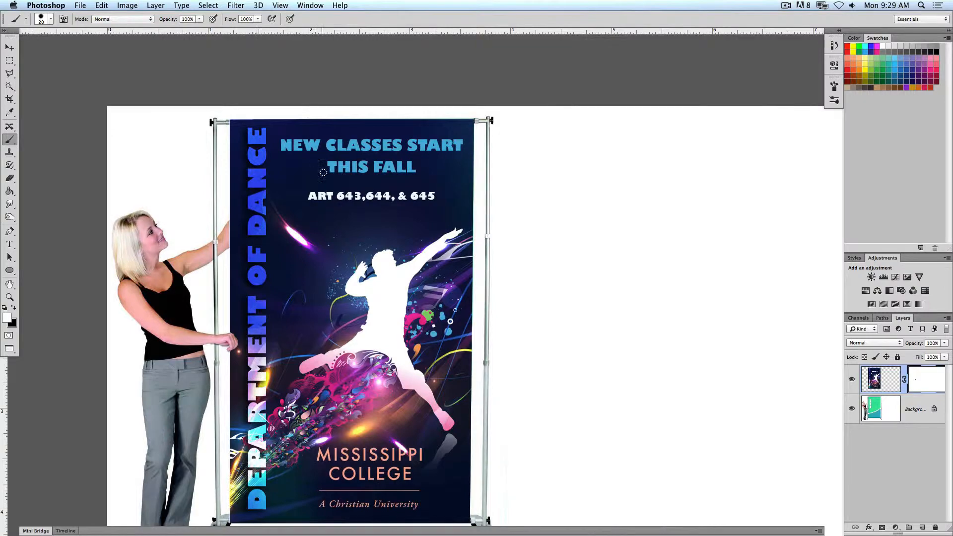
Close the banner document without saving and open Billboard.jpg from the Finder in full-screen mode.
key(f)
key(super+w)
click(435, 185)
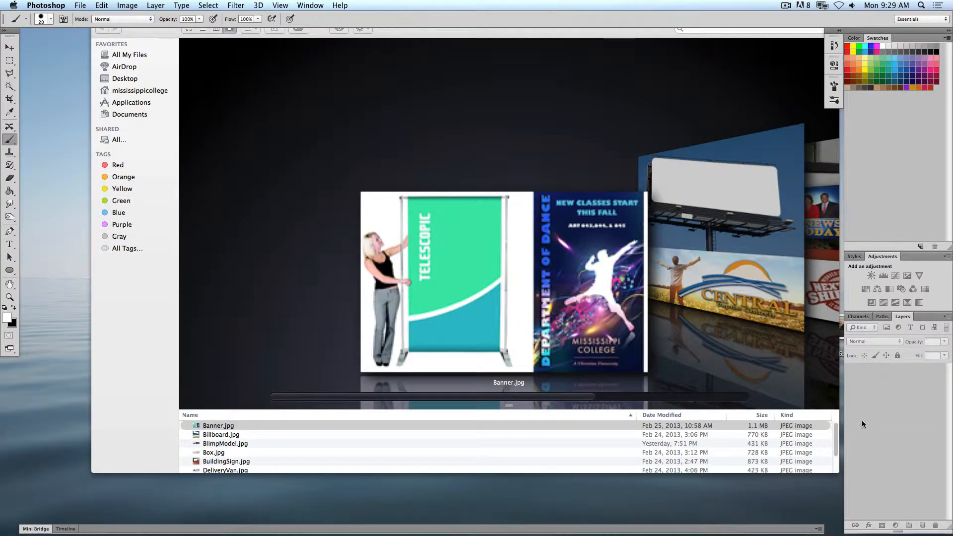
click(716, 269)
drag(485, 326, 394, 516)
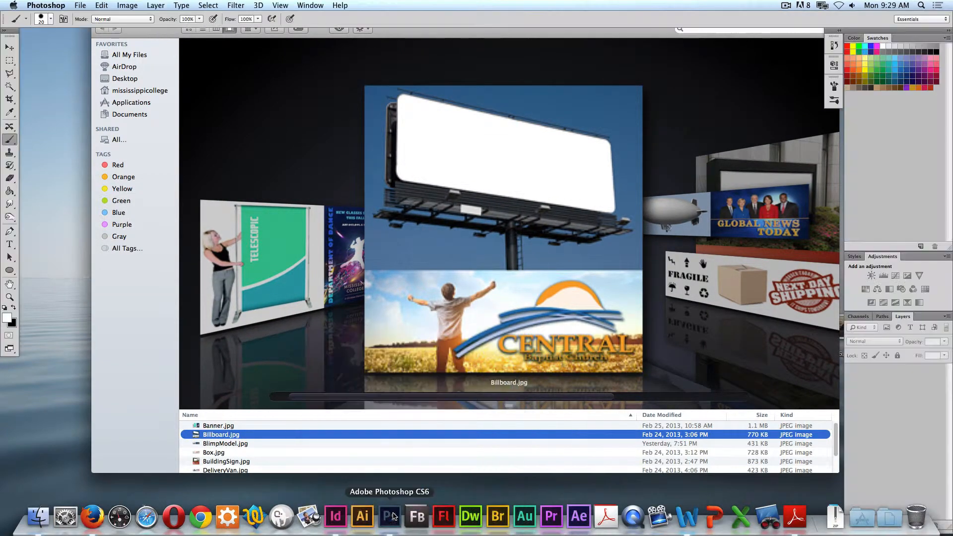
key(f)
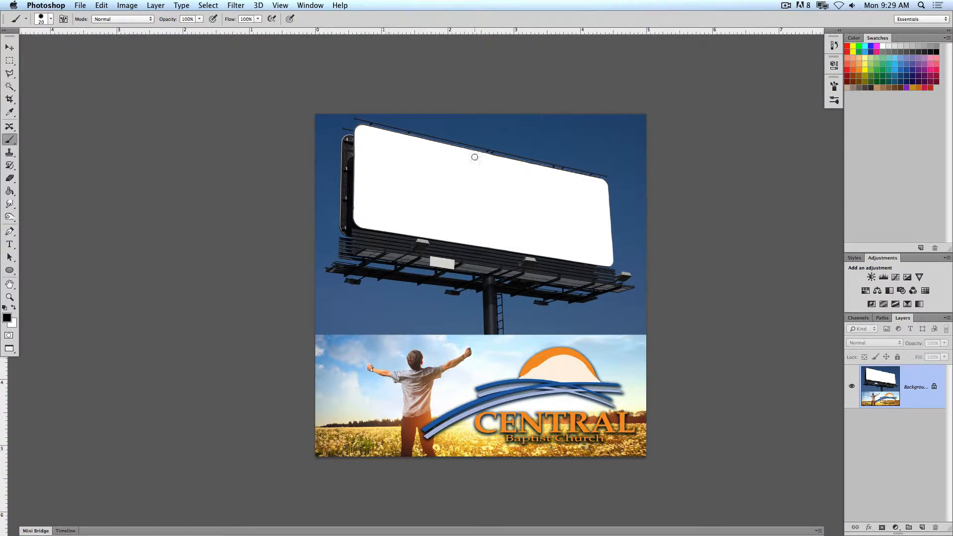
Cut the Central Baptist Church artwork from below the billboard photo and paste it onto its own layer.
key(super+equal)
click(10, 60)
scroll(260, 222, down, 3)
drag(246, 320, 729, 481)
key(BackSpace)
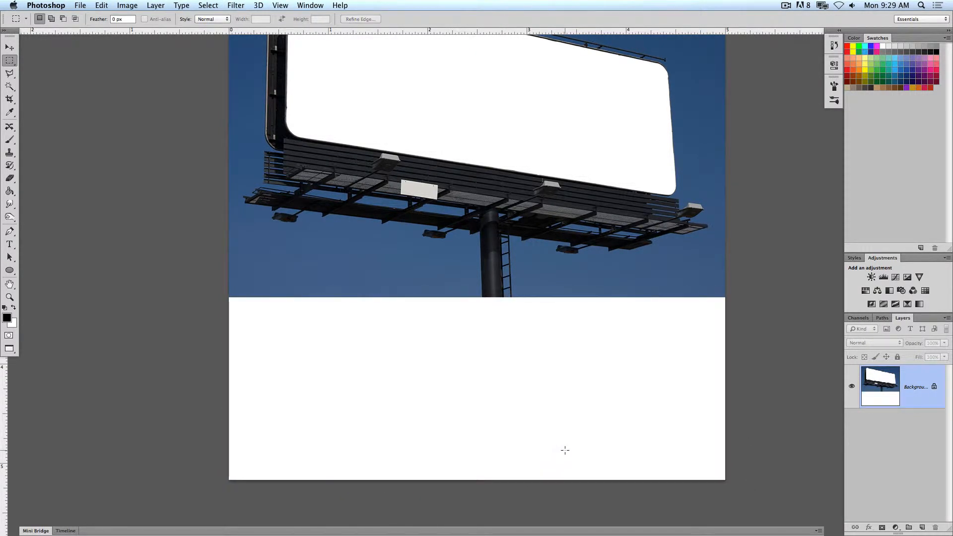
key(super+v)
scroll(404, 159, up, 3)
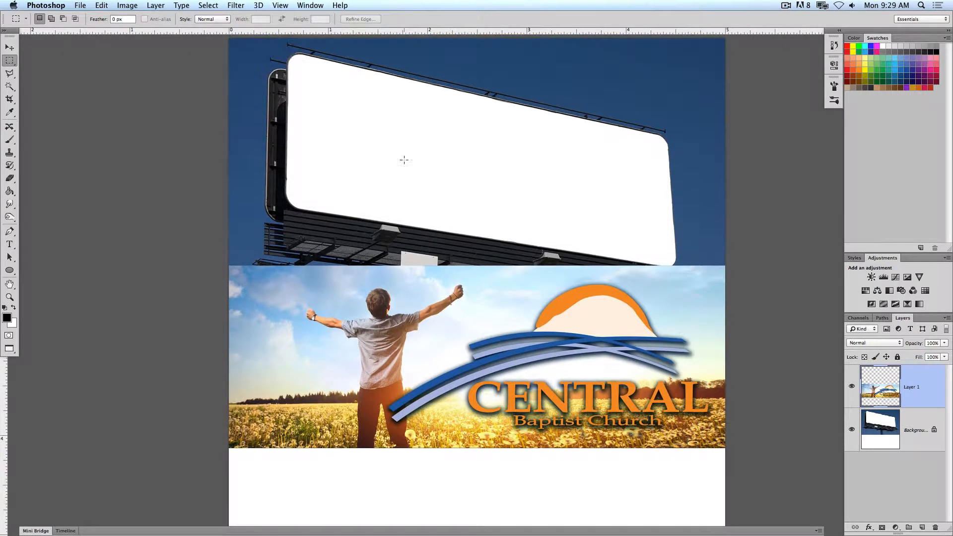
Move the church artwork over the blank billboard and lower its layer opacity to 76%.
click(10, 48)
drag(334, 362, 336, 173)
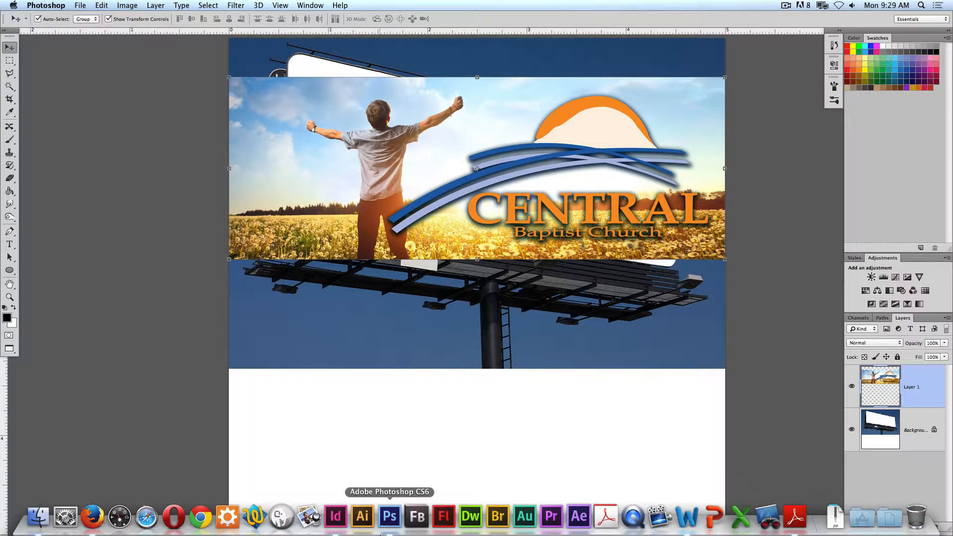
mouse_move(297, 200)
mouse_down()
mouse_move(341, 180)
mouse_move(293, 193)
mouse_up()
drag(617, 85, 621, 298)
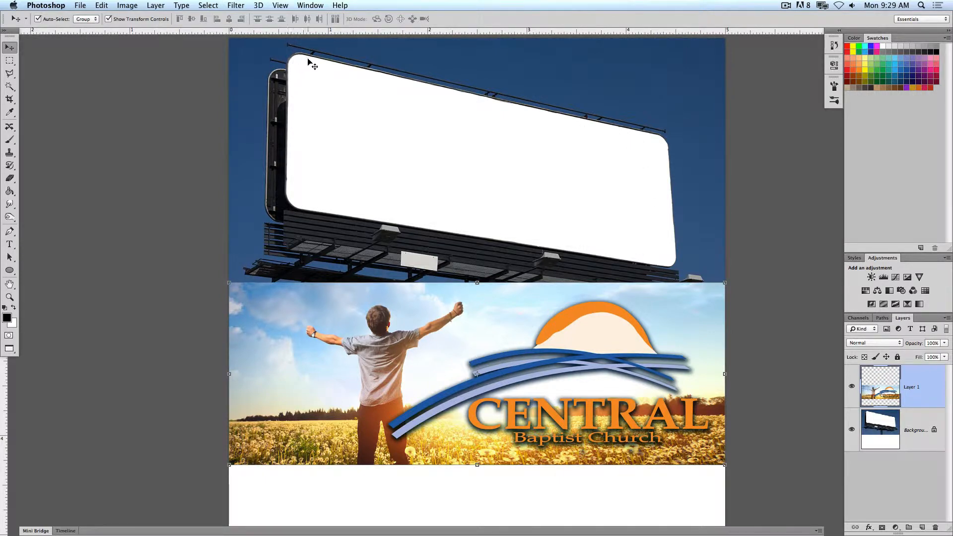
drag(455, 313, 453, 119)
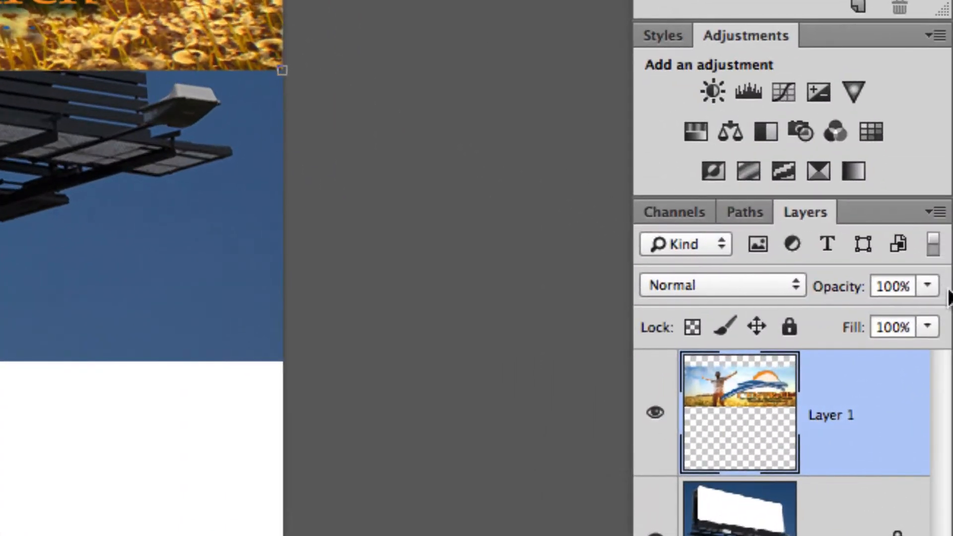
click(944, 343)
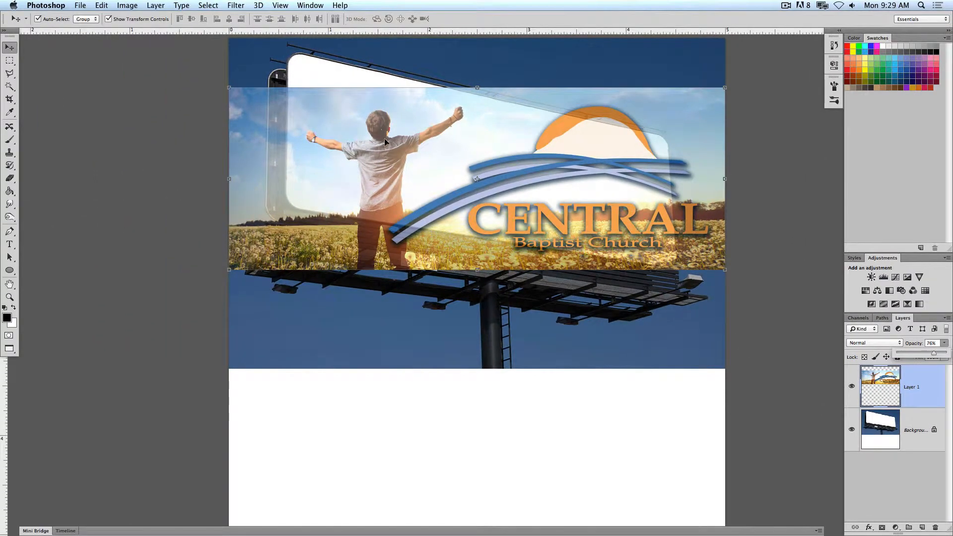
drag(310, 89, 312, 72)
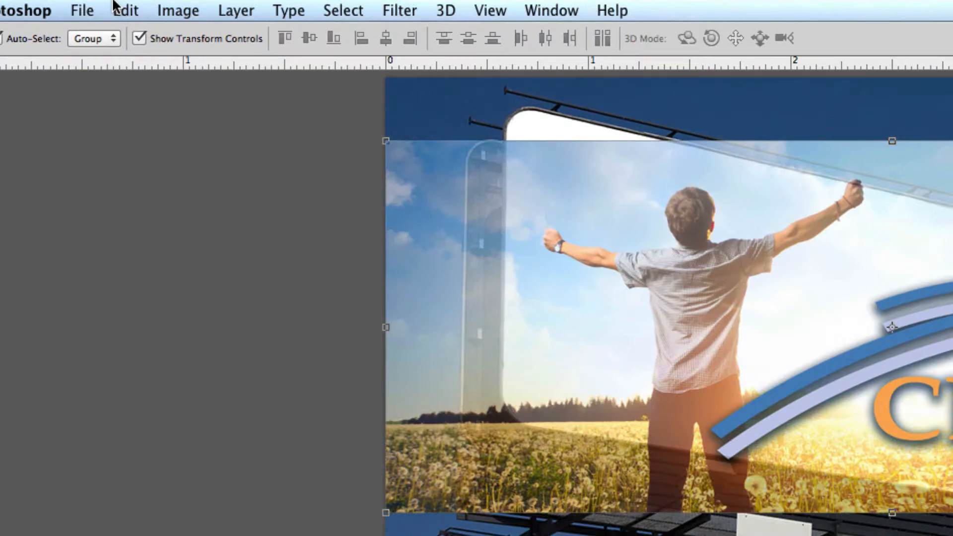
Distort the church artwork so its four corners match the billboard face, apply the transform and restore the layer opacity to 100%.
click(47, 6)
mouse_move(175, 459)
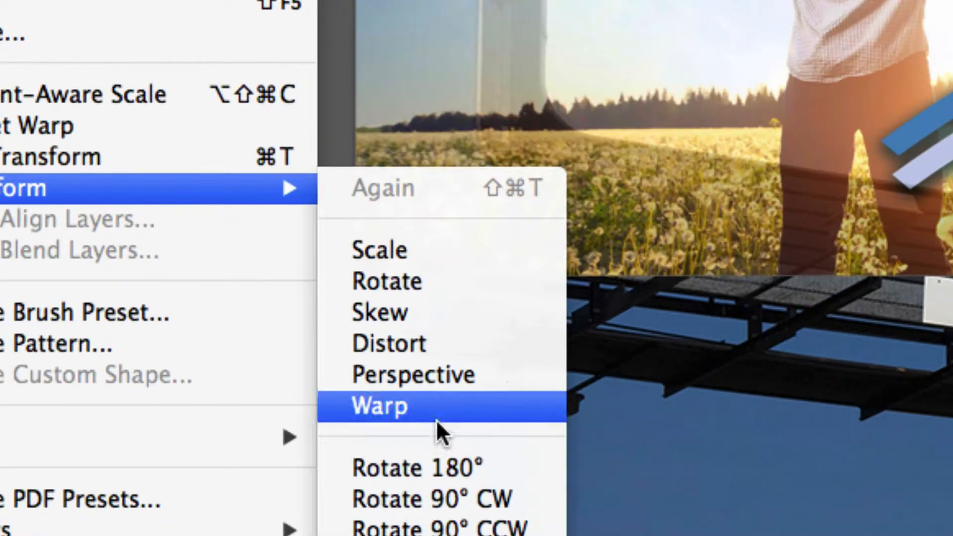
click(392, 346)
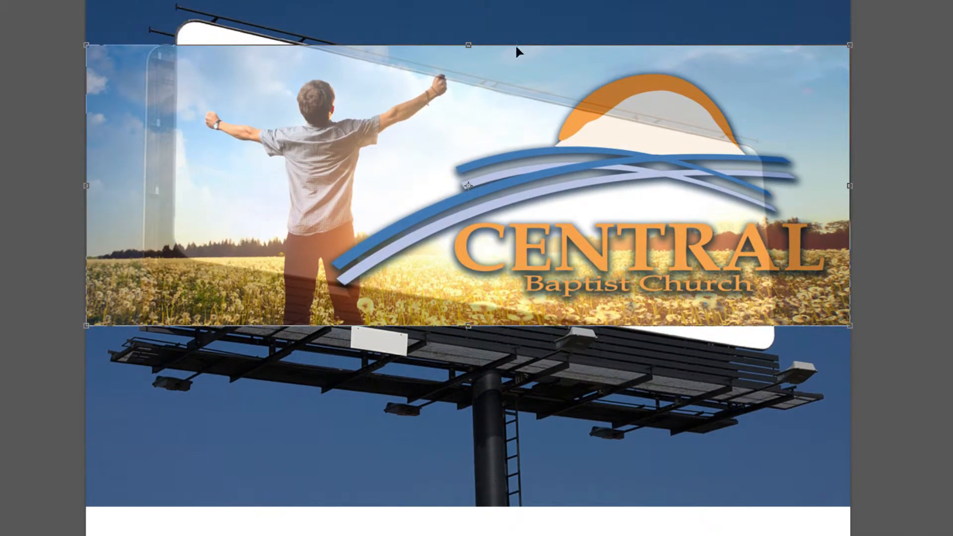
drag(87, 45, 176, 36)
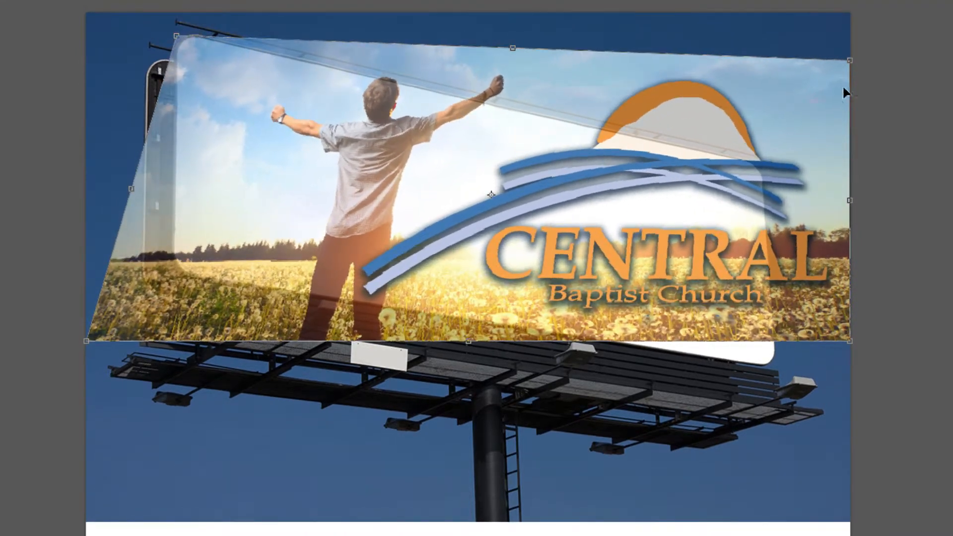
drag(853, 63, 764, 166)
drag(175, 40, 177, 37)
drag(85, 344, 173, 276)
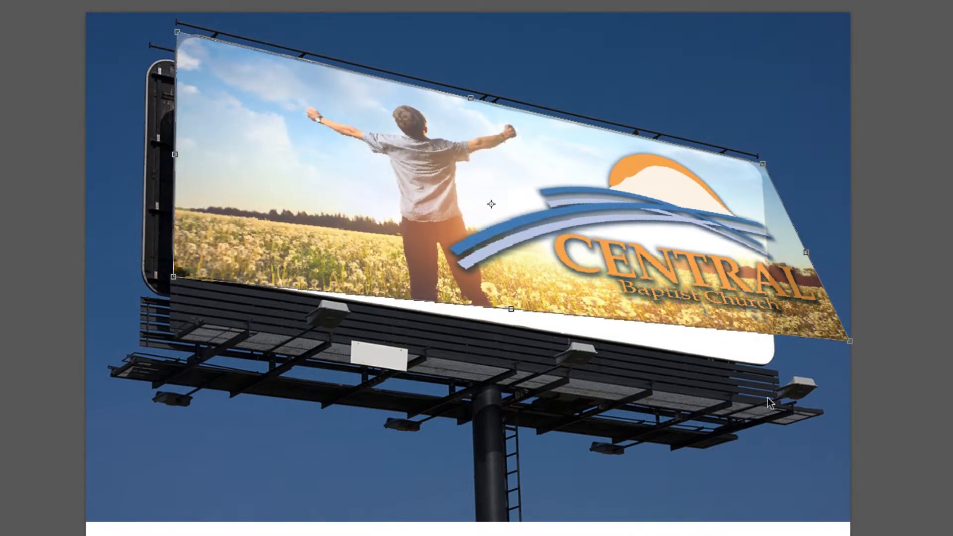
drag(850, 342, 775, 367)
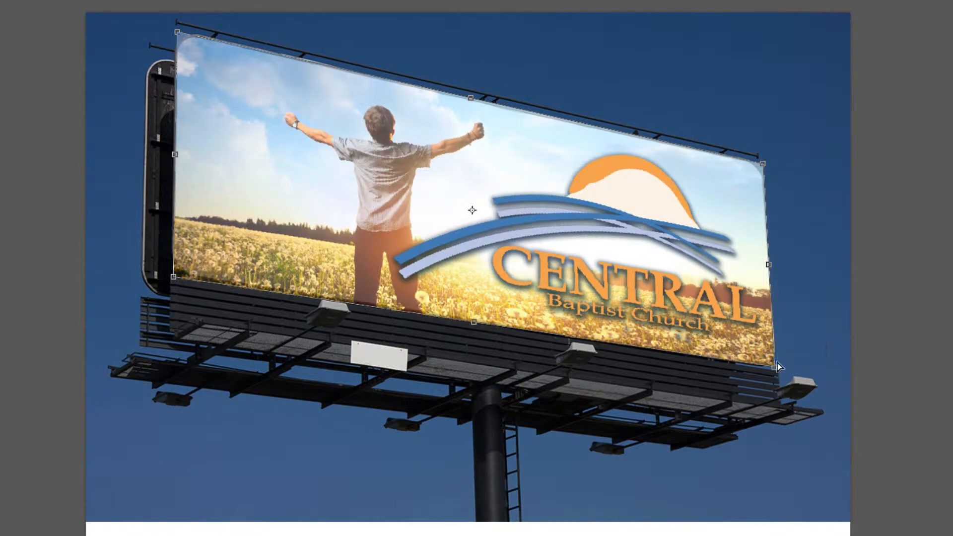
drag(764, 167, 763, 169)
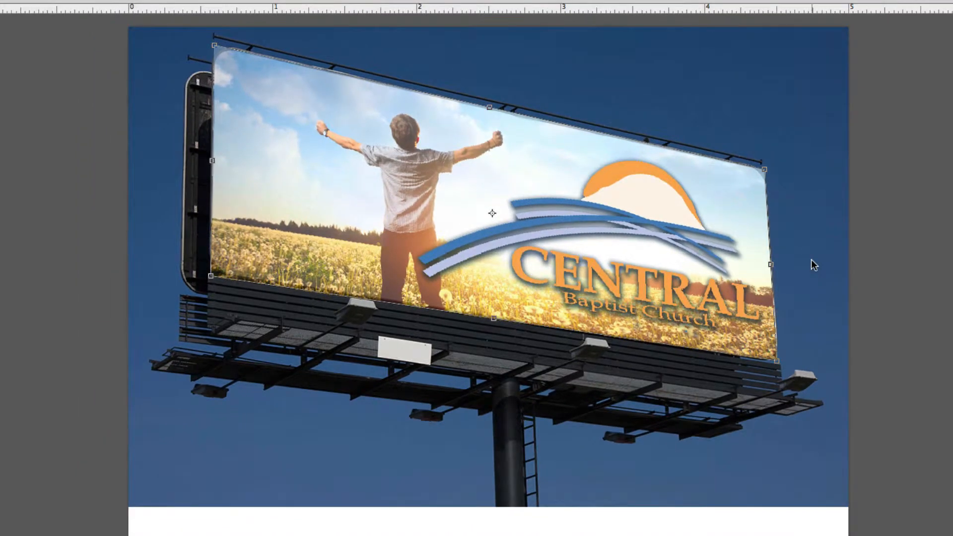
key(Return)
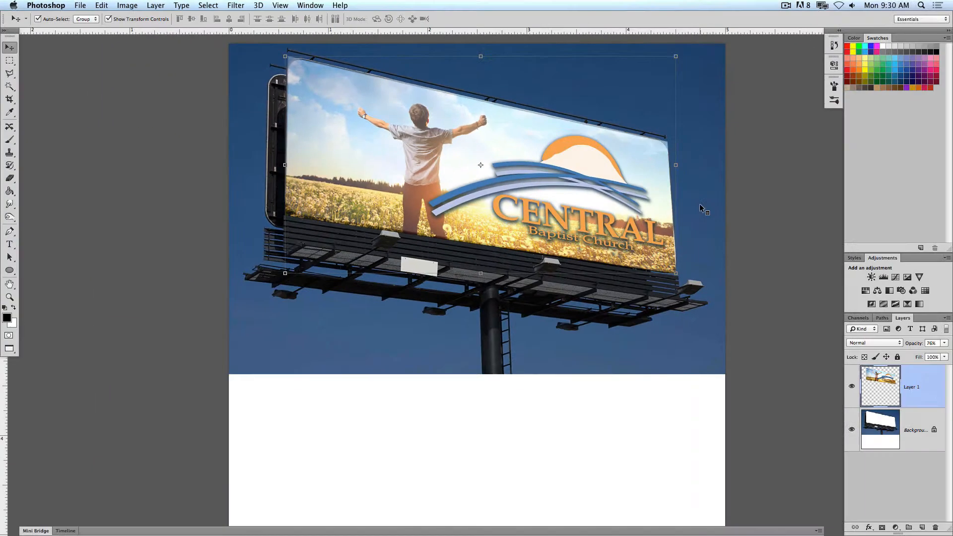
drag(945, 343, 952, 348)
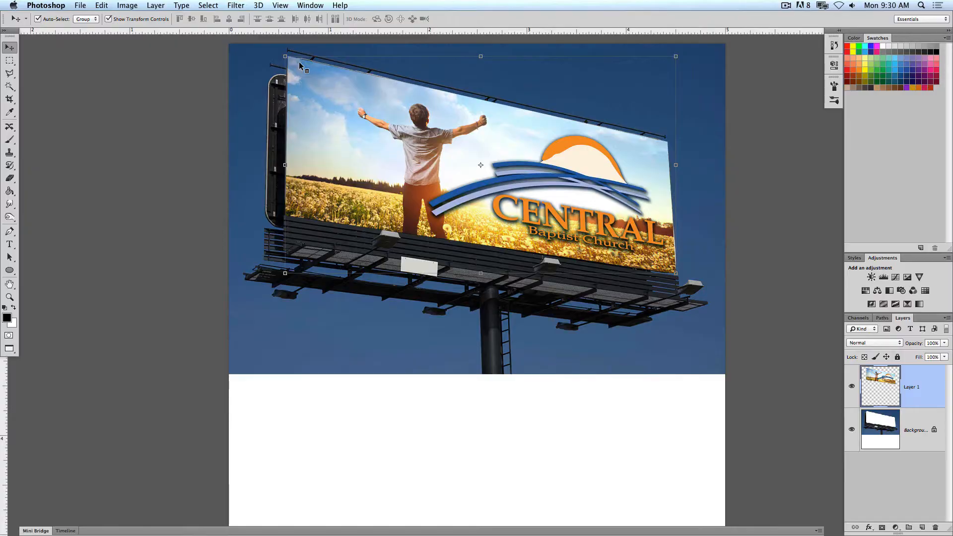
Close the billboard document without saving and open BlimpModel.jpg from the Finder in full-screen mode.
key(f)
key(f)
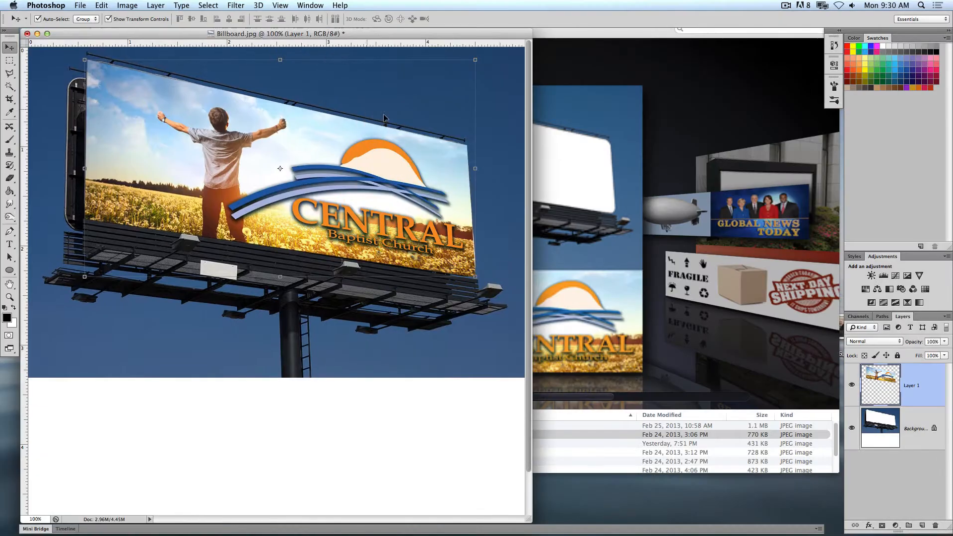
key(super+w)
click(436, 184)
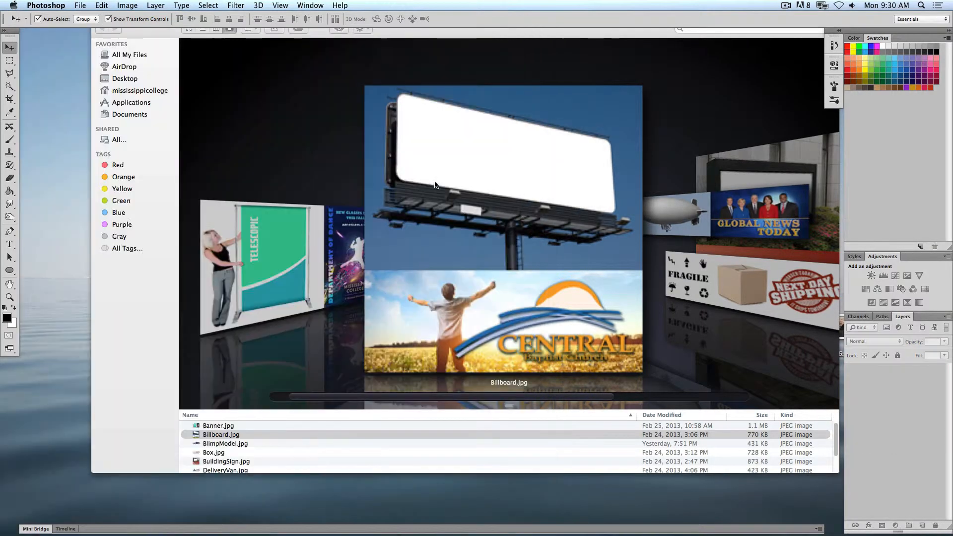
click(690, 243)
drag(563, 534, 390, 519)
key(f)
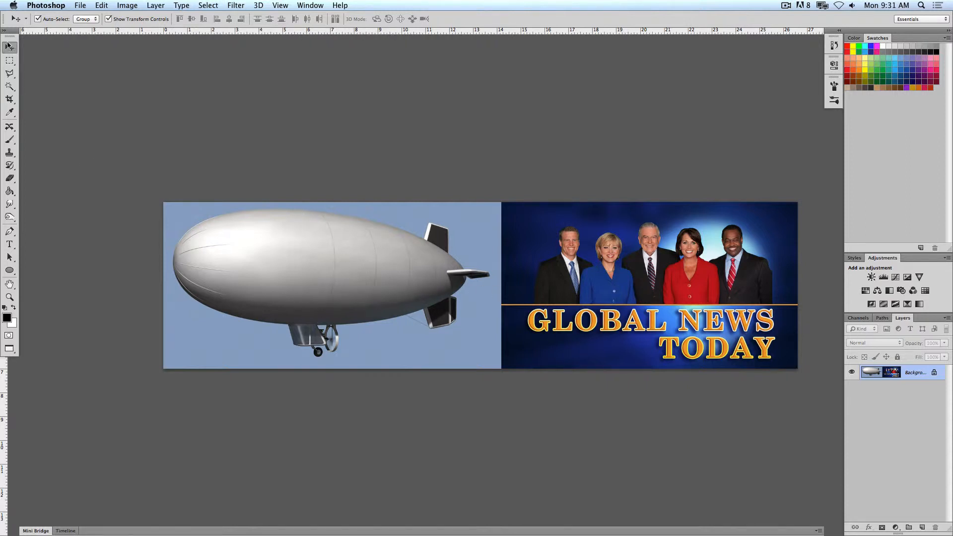
Cut the Global News Today artwork from beside the blimp photo and paste it onto its own layer.
click(9, 60)
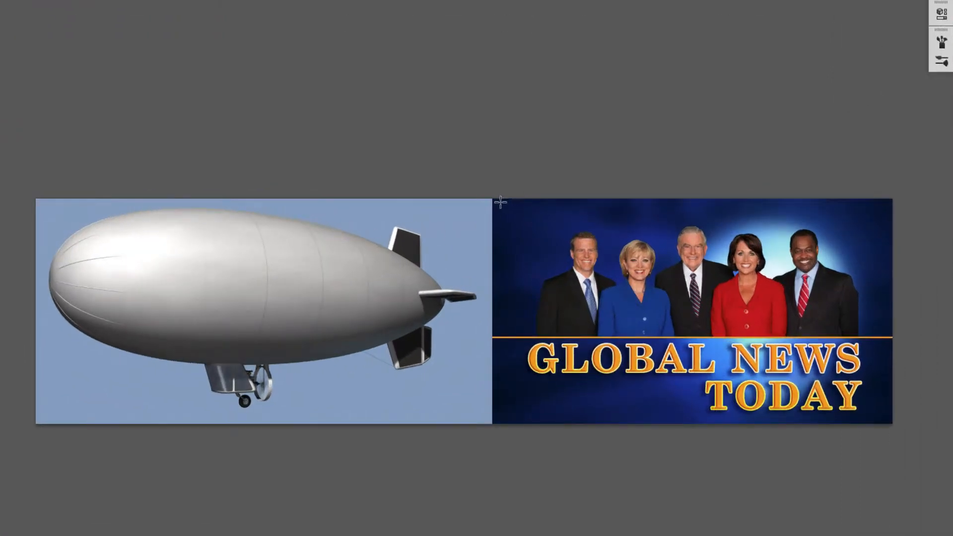
drag(501, 202, 910, 437)
key(Delete)
key(super+v)
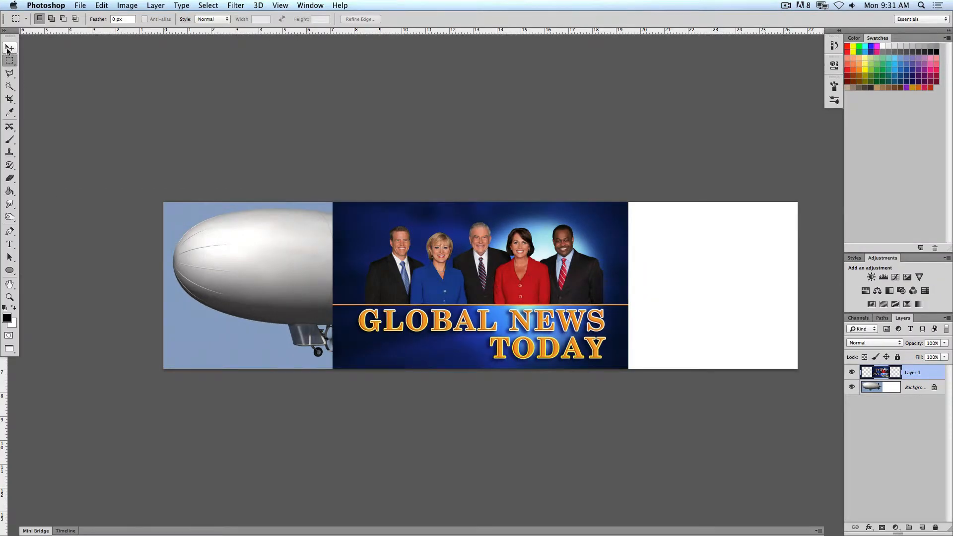
Move the Global News Today artwork over the blimp and scale it down to fit on the rear half of the hull.
click(9, 48)
drag(385, 242, 351, 243)
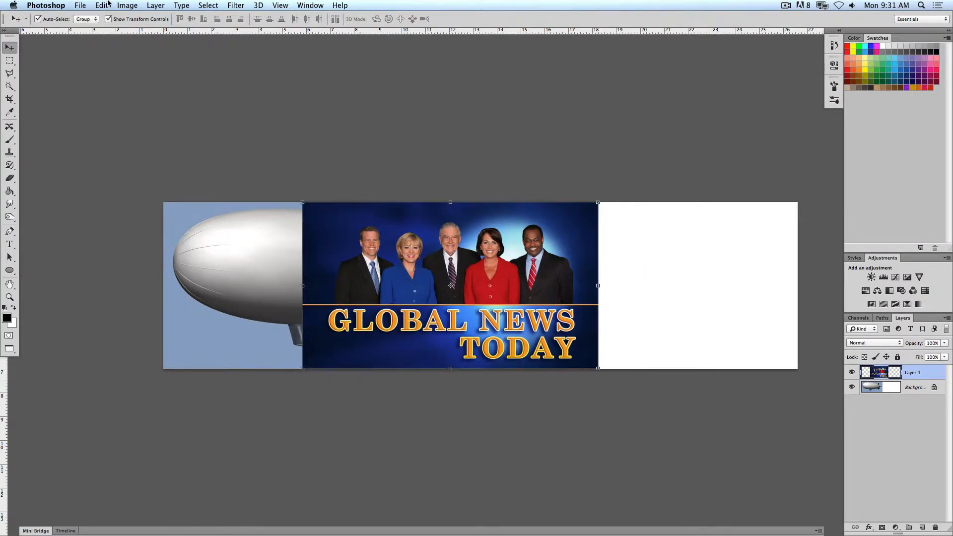
click(104, 5)
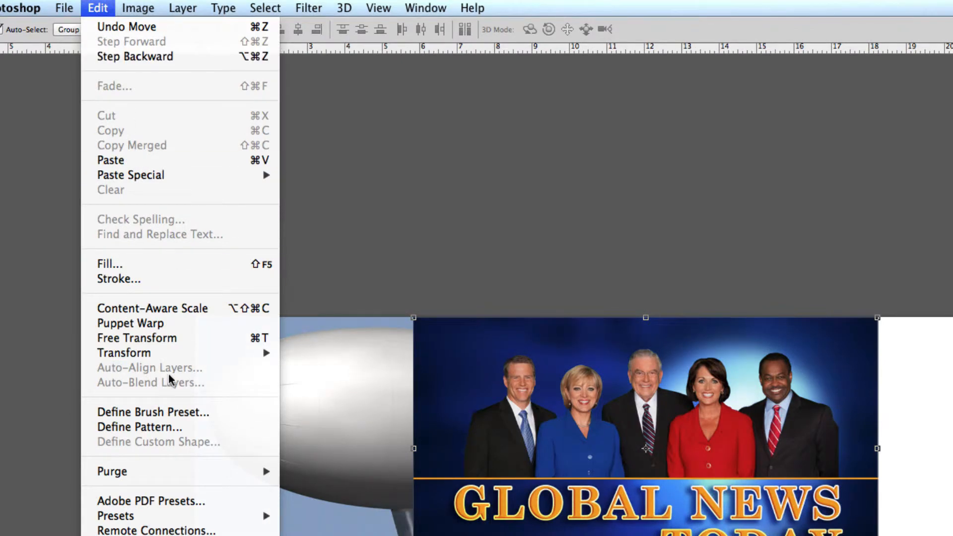
mouse_move(181, 354)
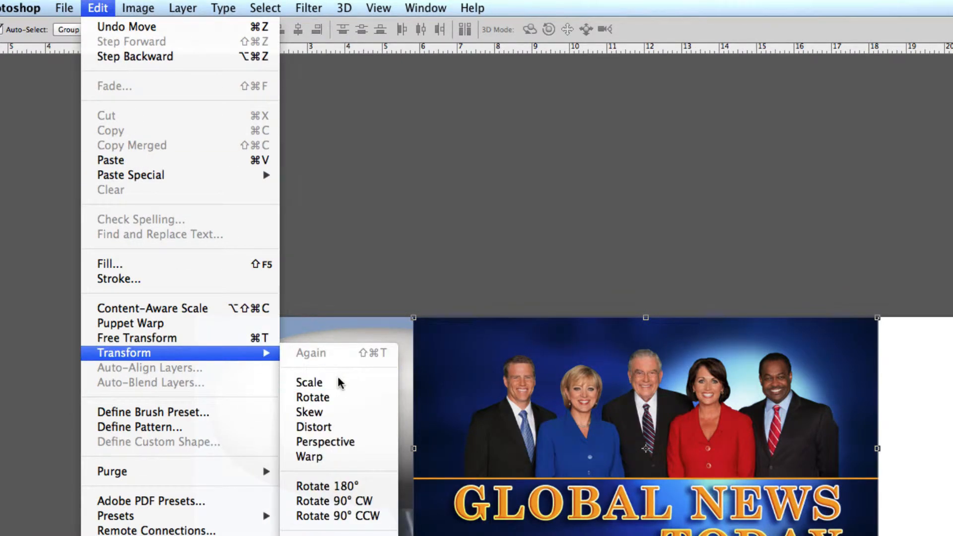
click(328, 382)
drag(866, 318, 646, 440)
drag(568, 486, 549, 380)
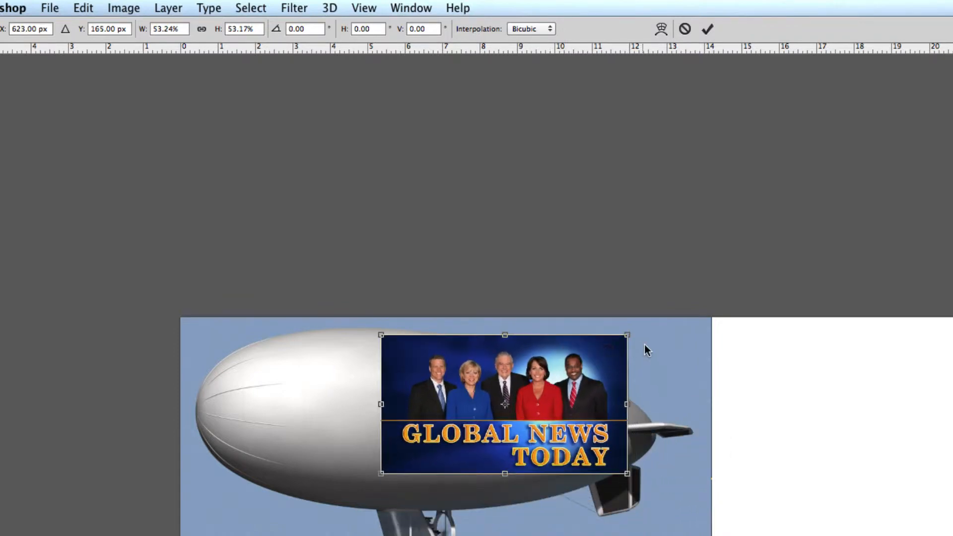
drag(626, 339, 571, 371)
drag(544, 406, 548, 396)
Distort the news artwork so its corners follow the blimp's taper toward the tail, and pull its front edge slightly backward.
click(122, 7)
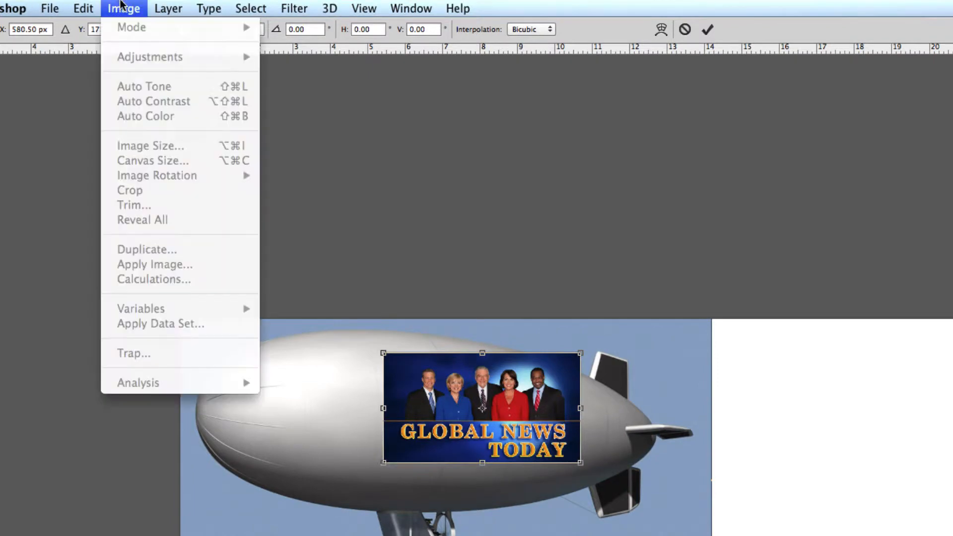
mouse_move(84, 8)
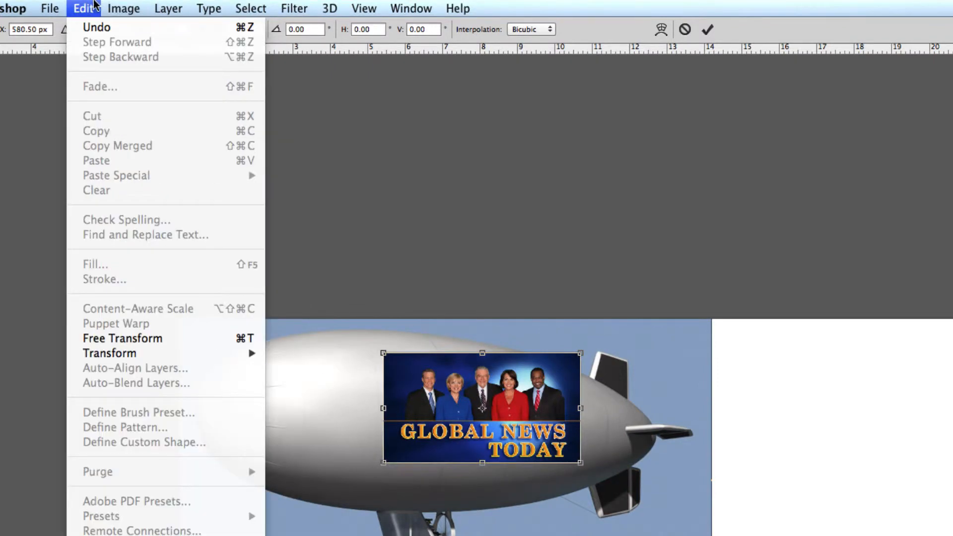
mouse_move(130, 356)
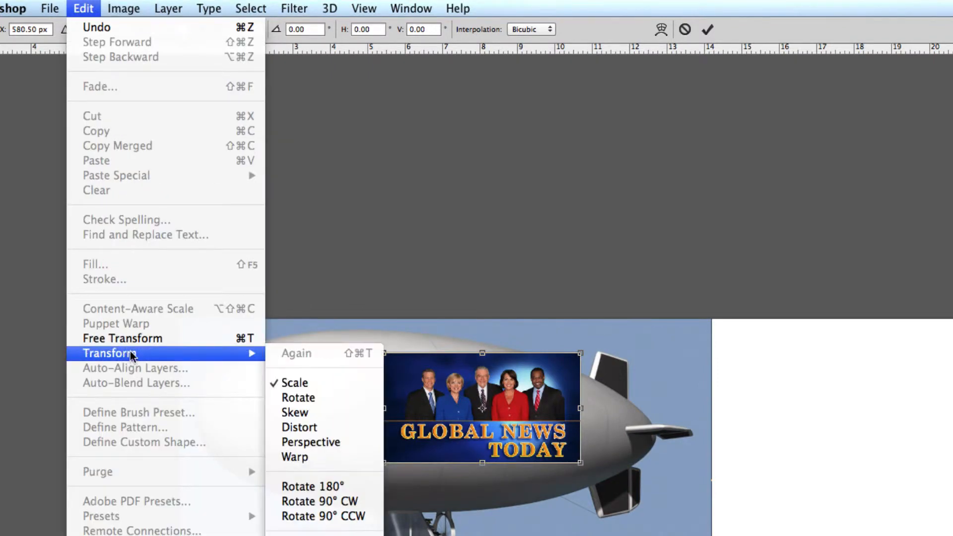
click(323, 426)
drag(581, 355, 572, 375)
drag(579, 464, 577, 454)
drag(383, 353, 388, 353)
drag(384, 465, 390, 464)
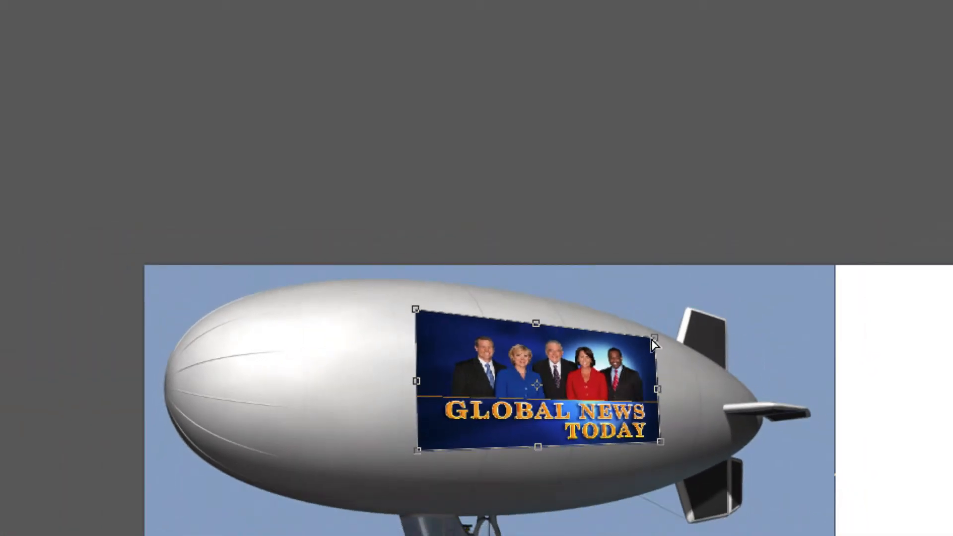
drag(658, 345, 659, 350)
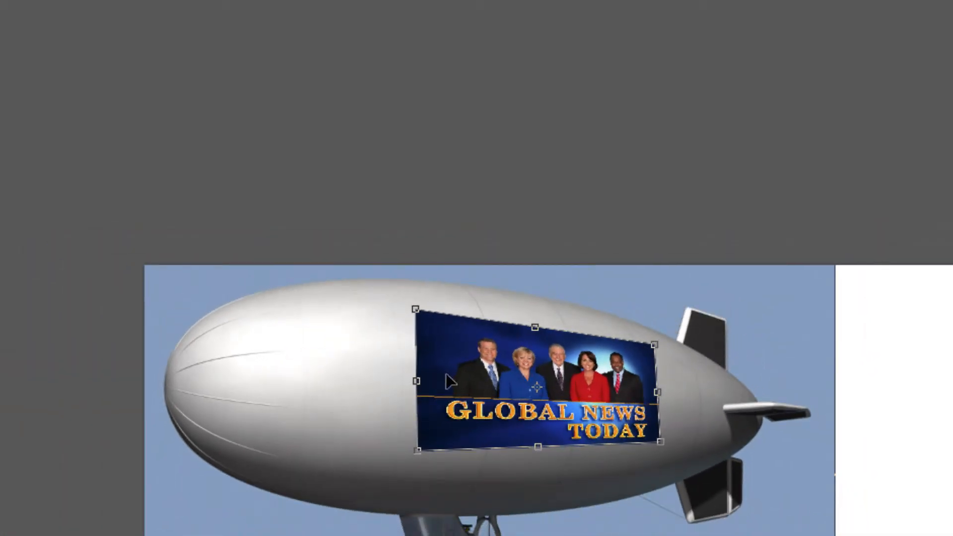
drag(417, 383, 430, 380)
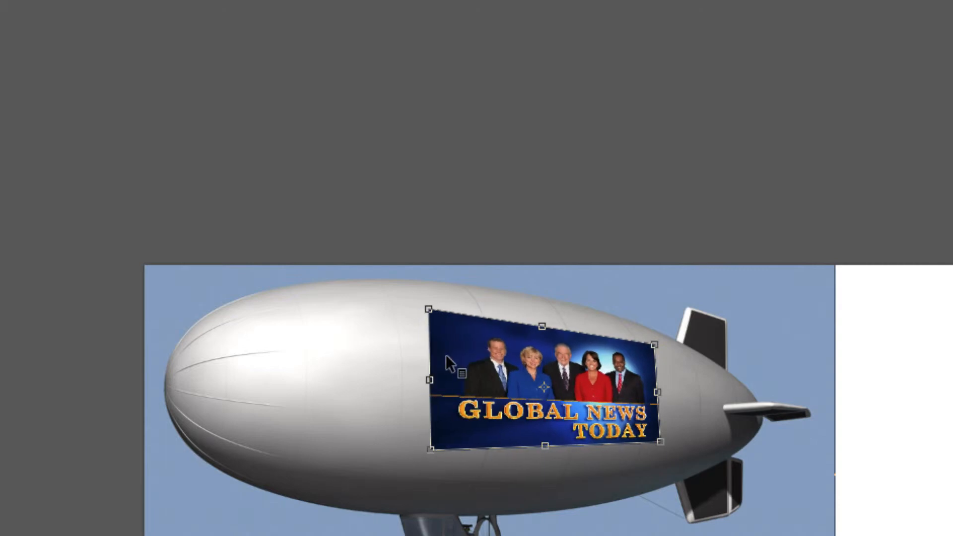
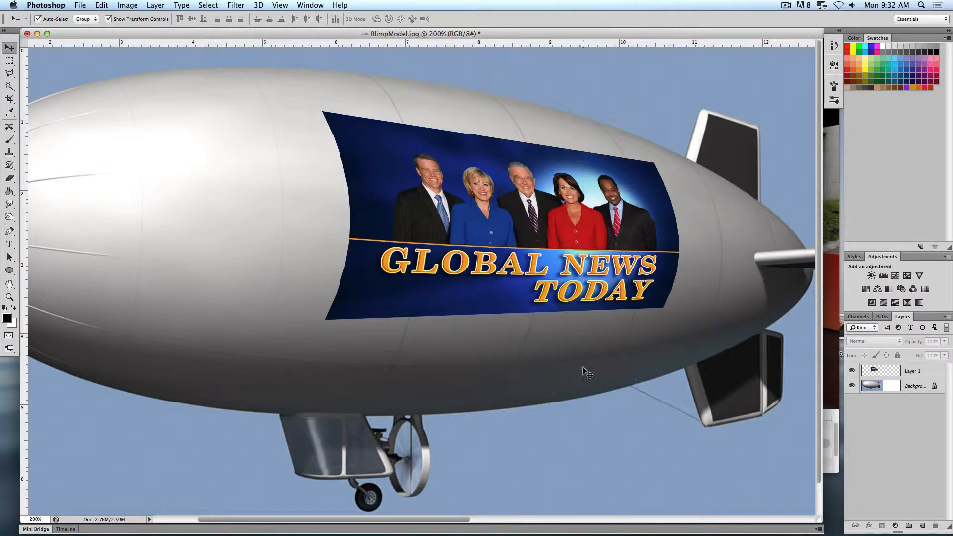
Paste a second full-size copy of the news artwork and fit the whole image in full-screen mode.
key(super+v)
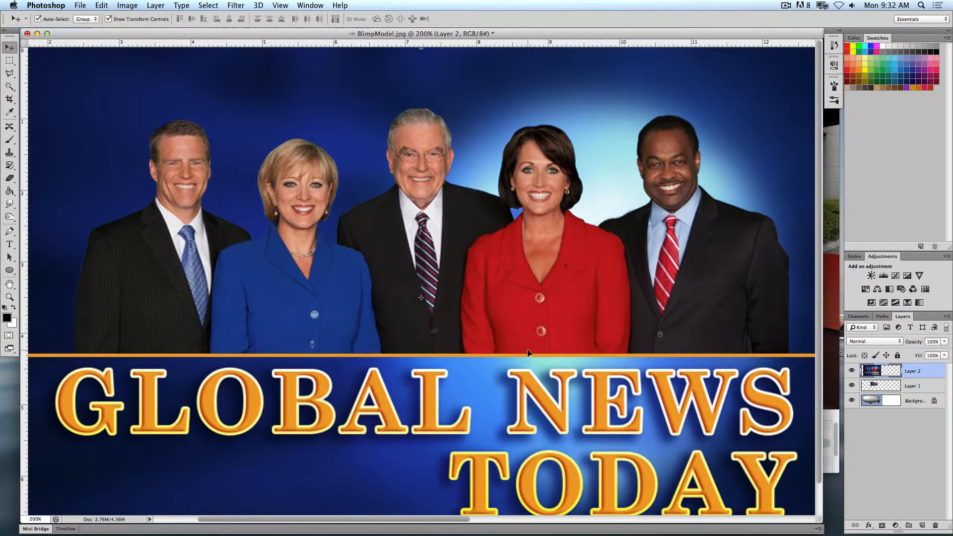
key(super+0)
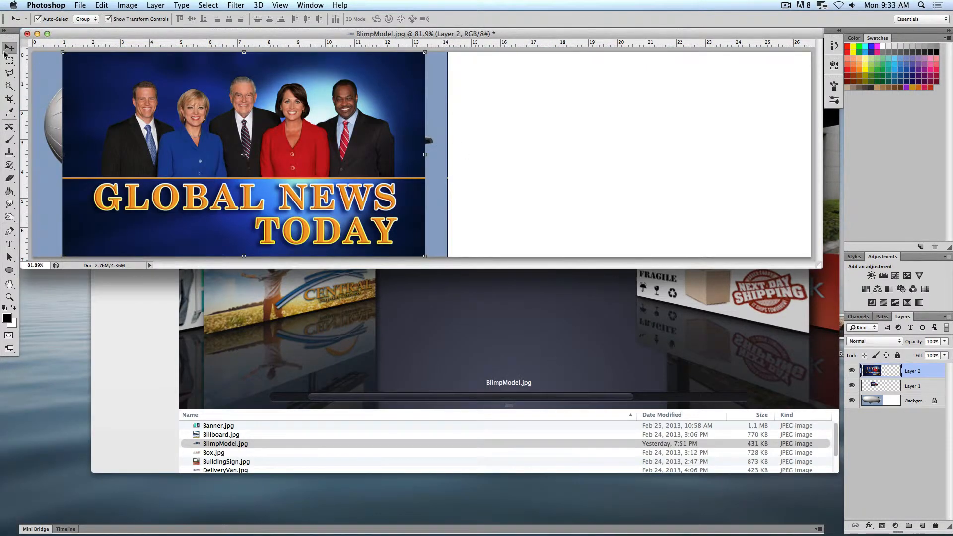
key(f)
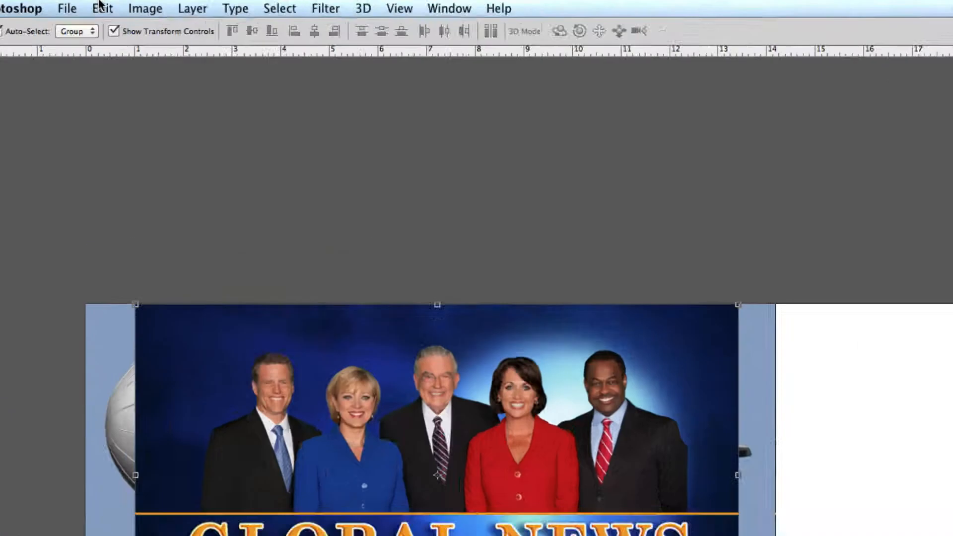
Try skewing the pasted artwork so its upper edge slants toward the tail, and cancel the transform.
click(102, 5)
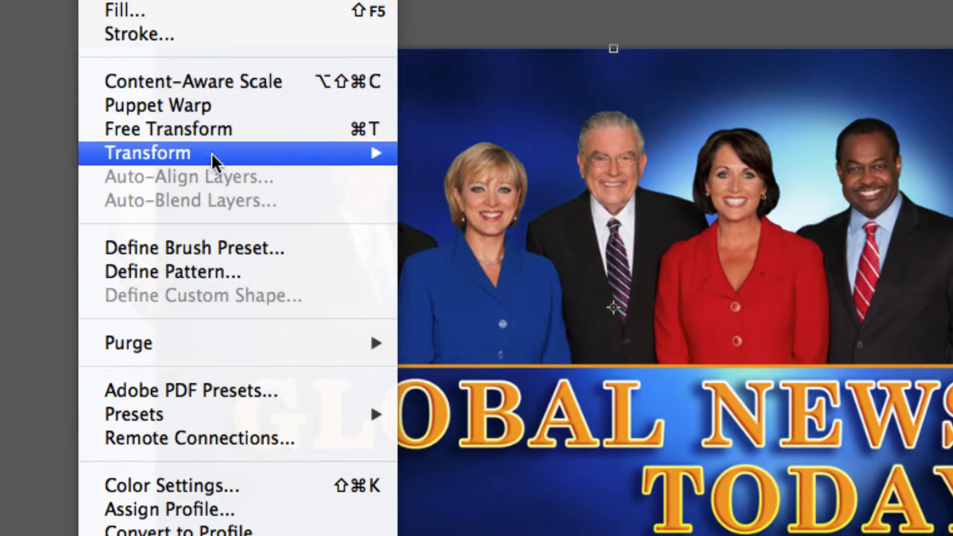
mouse_move(227, 153)
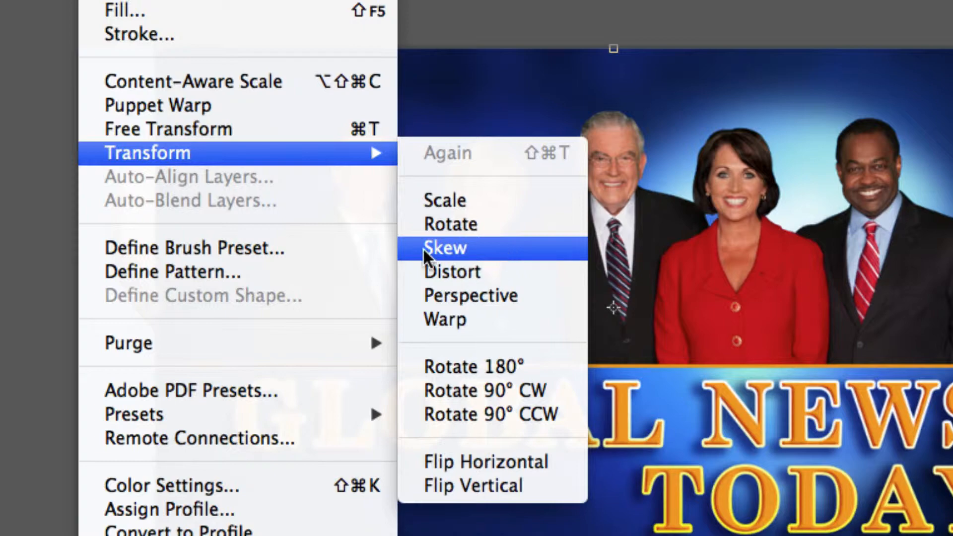
click(448, 248)
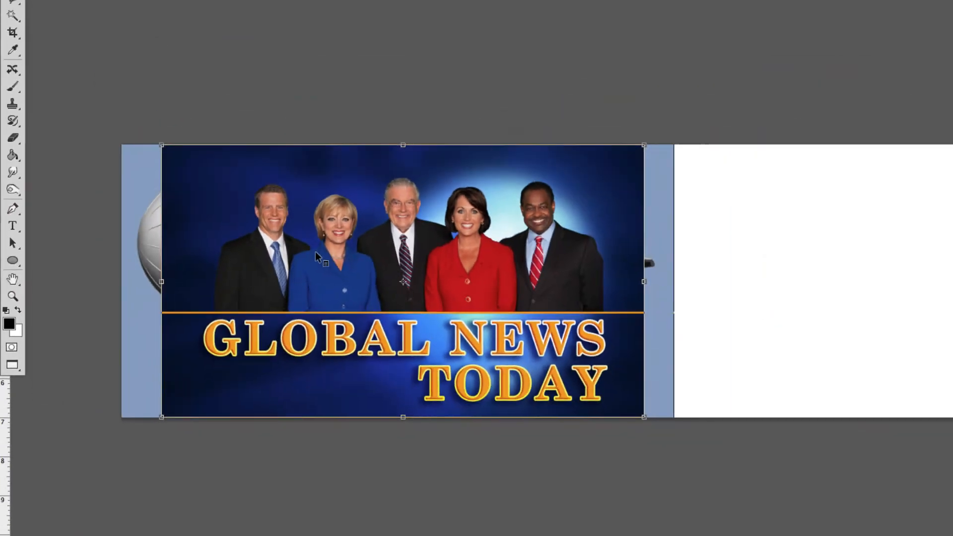
drag(613, 48, 635, 56)
drag(419, 149, 613, 224)
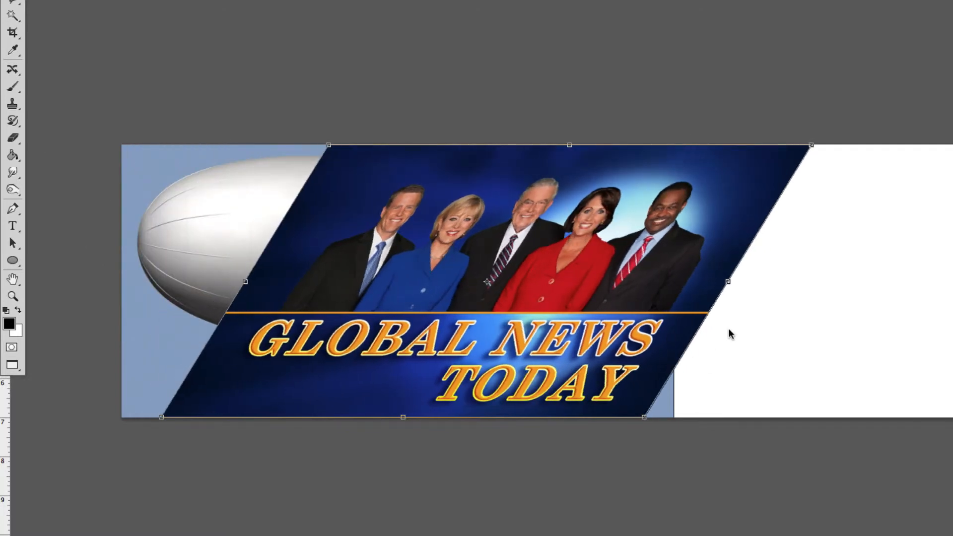
drag(728, 282, 708, 269)
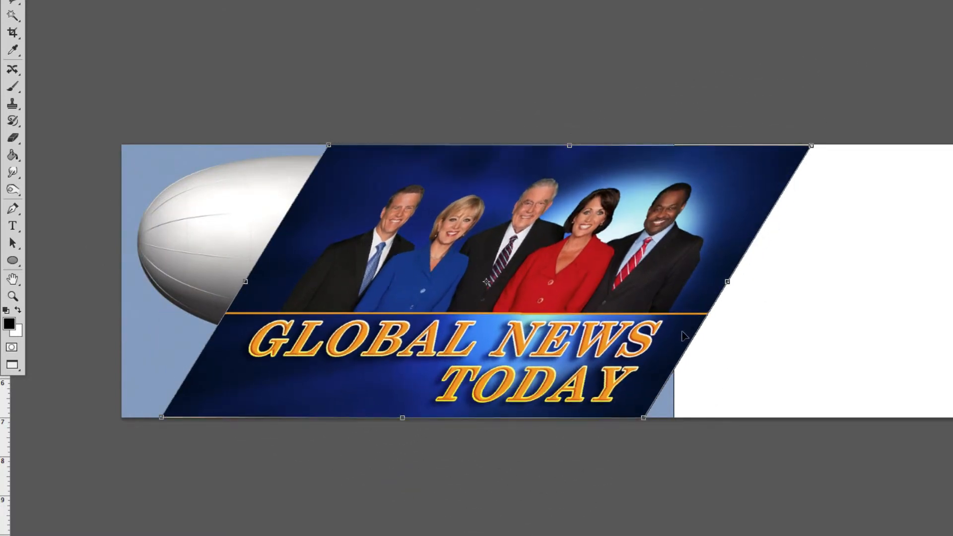
key(ctrl+z)
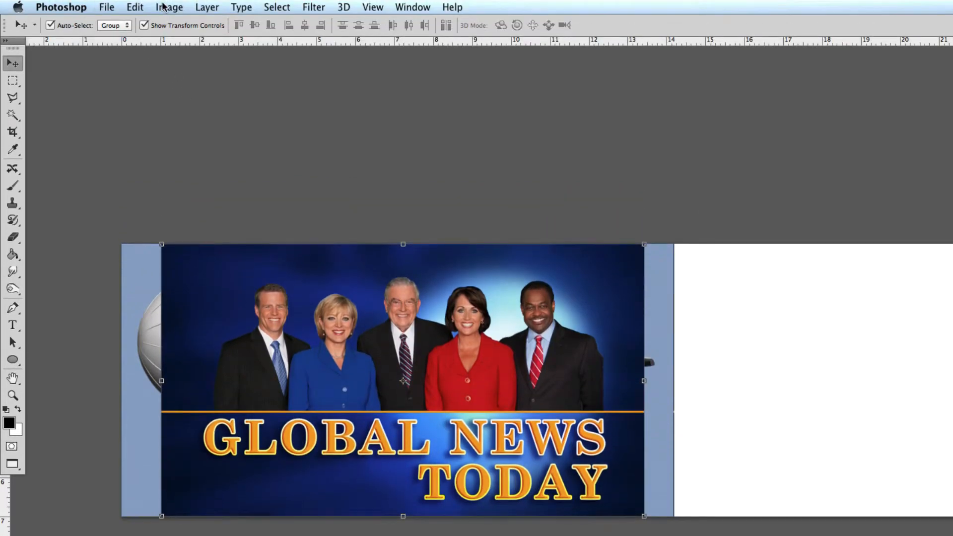
Try a perspective transform that narrows the pasted artwork toward the blimp's tail, and cancel it.
click(169, 7)
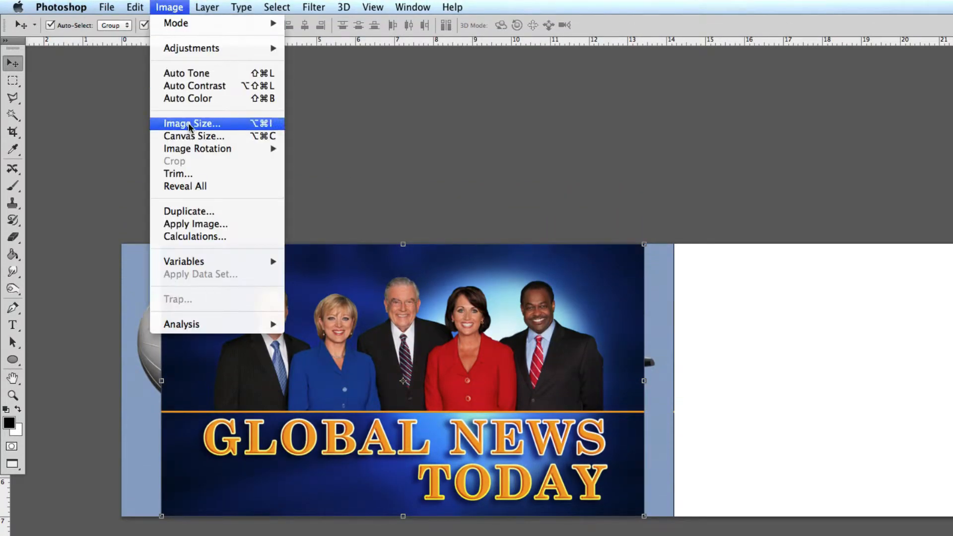
mouse_move(128, 6)
mouse_move(168, 299)
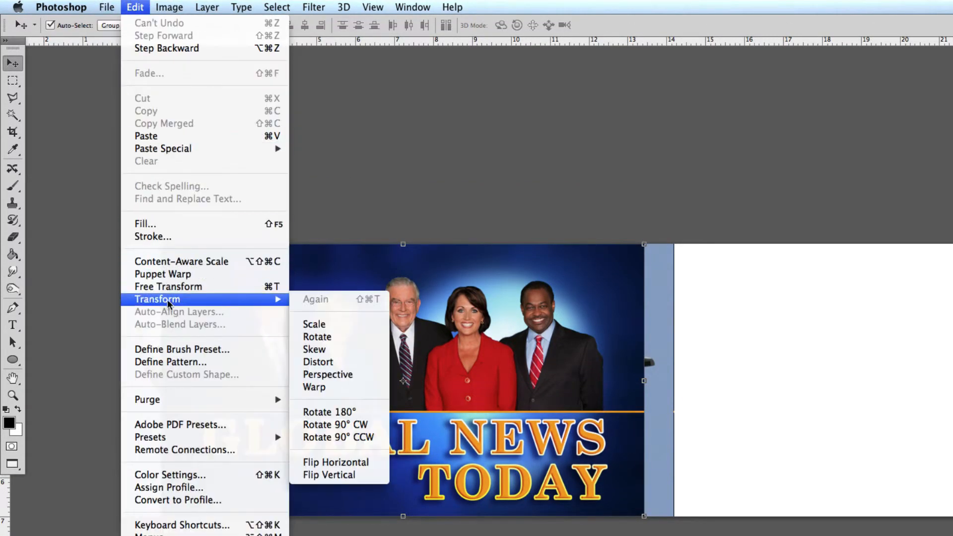
click(350, 375)
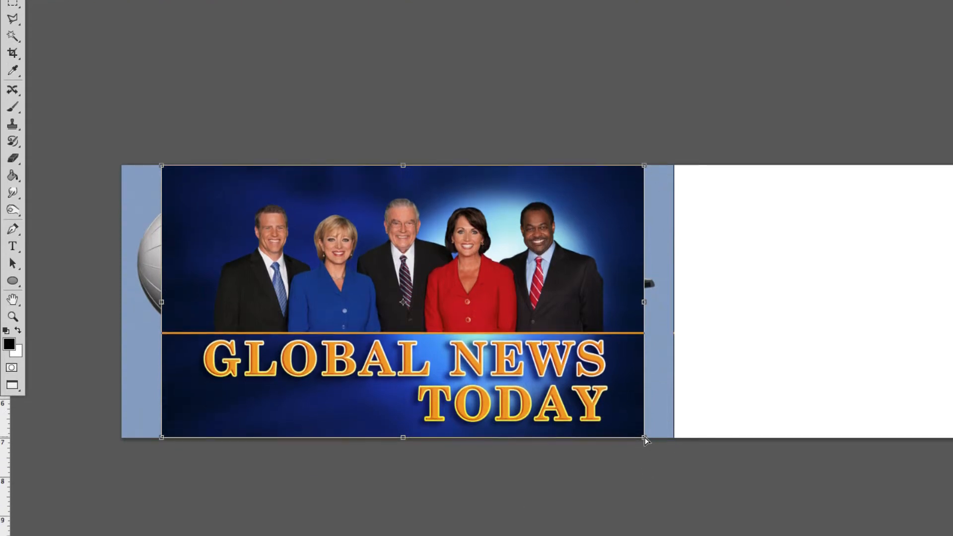
drag(645, 436, 642, 325)
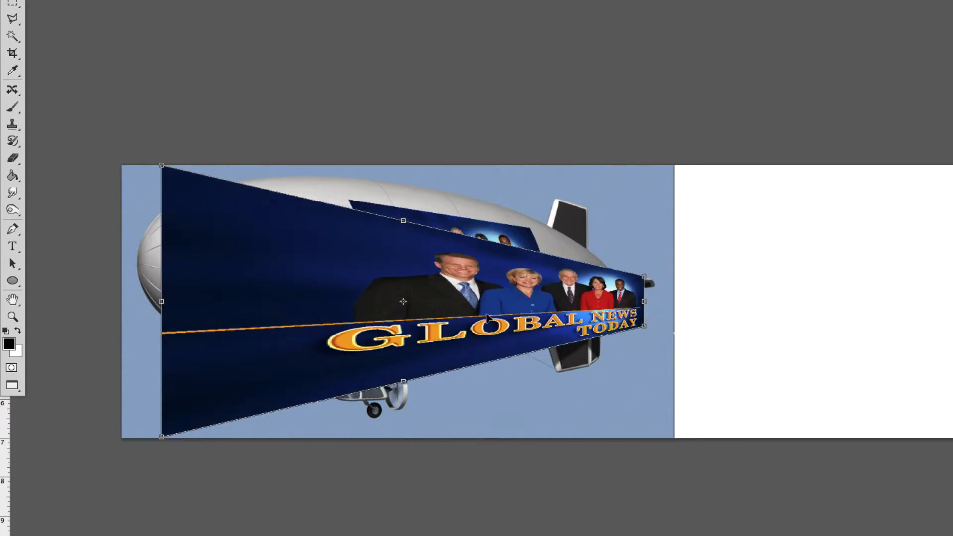
mouse_move(161, 301)
mouse_down()
mouse_move(162, 367)
mouse_move(161, 303)
mouse_up()
drag(164, 439, 228, 426)
mouse_move(403, 217)
mouse_down()
mouse_move(321, 208)
mouse_move(416, 218)
mouse_up()
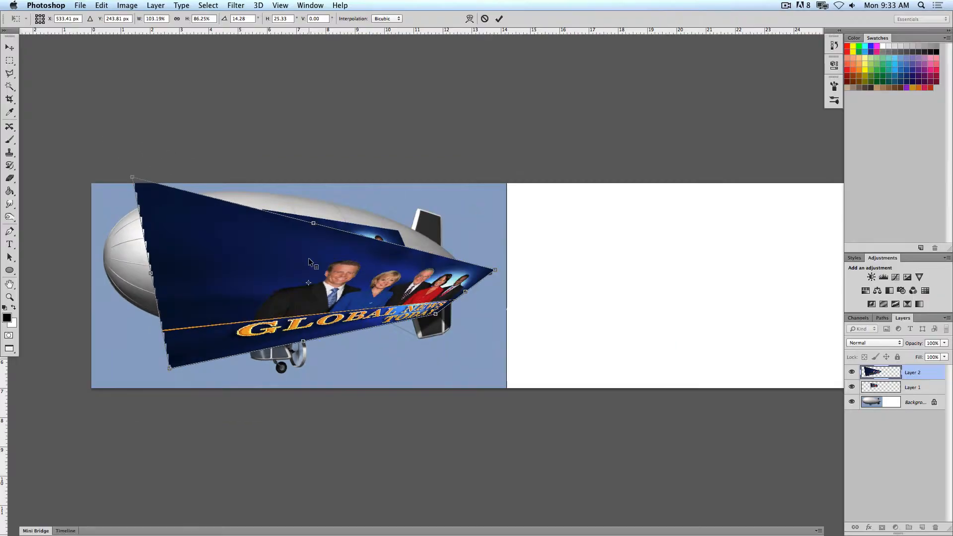
key(Escape)
Try rotating the pasted artwork with the Rotate transform and cancel it.
click(101, 5)
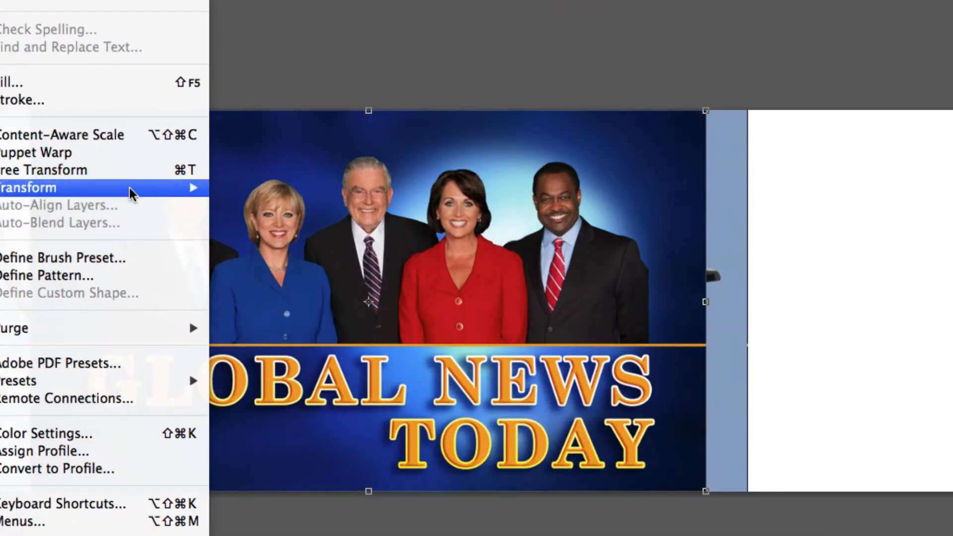
mouse_move(173, 224)
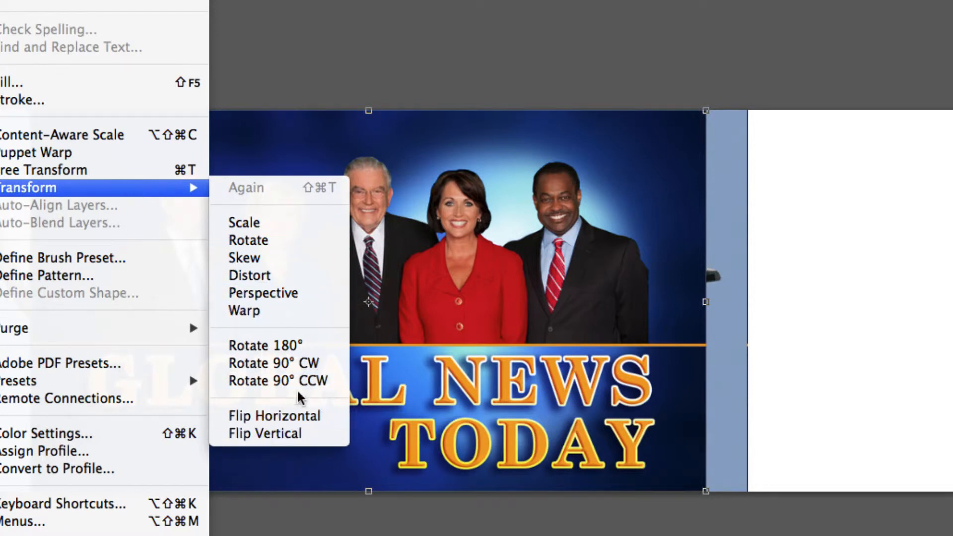
click(295, 240)
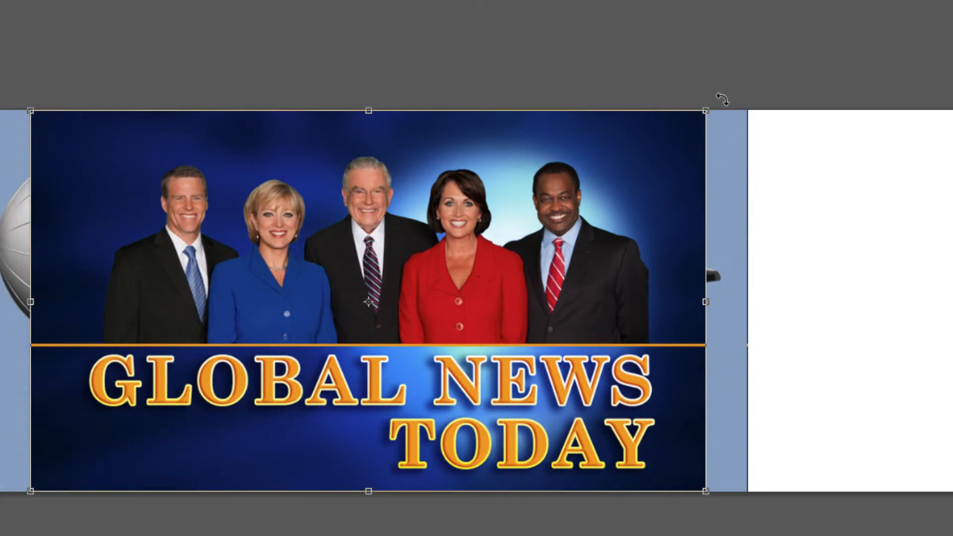
drag(723, 95, 739, 215)
key(Escape)
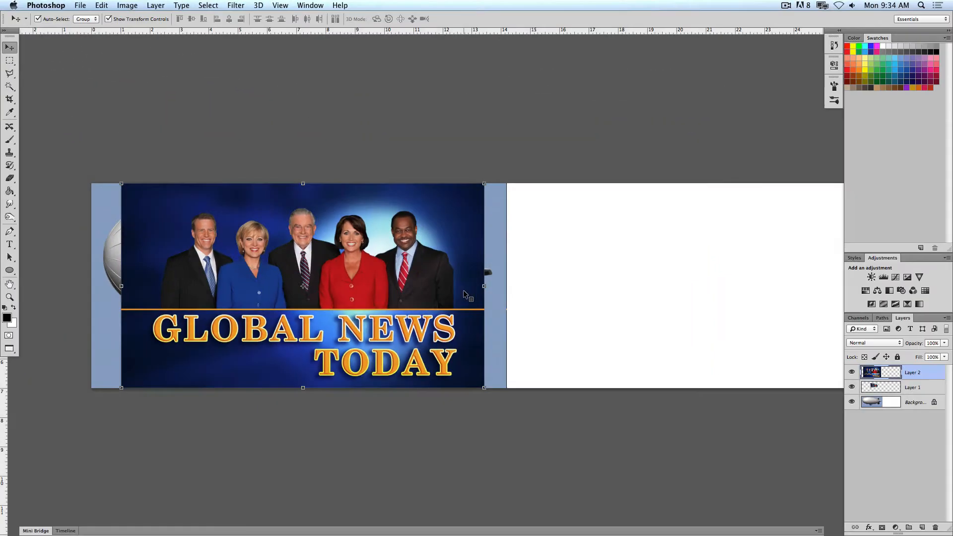
Return to the standard window view and close the blimp document without saving.
key(f)
key(f)
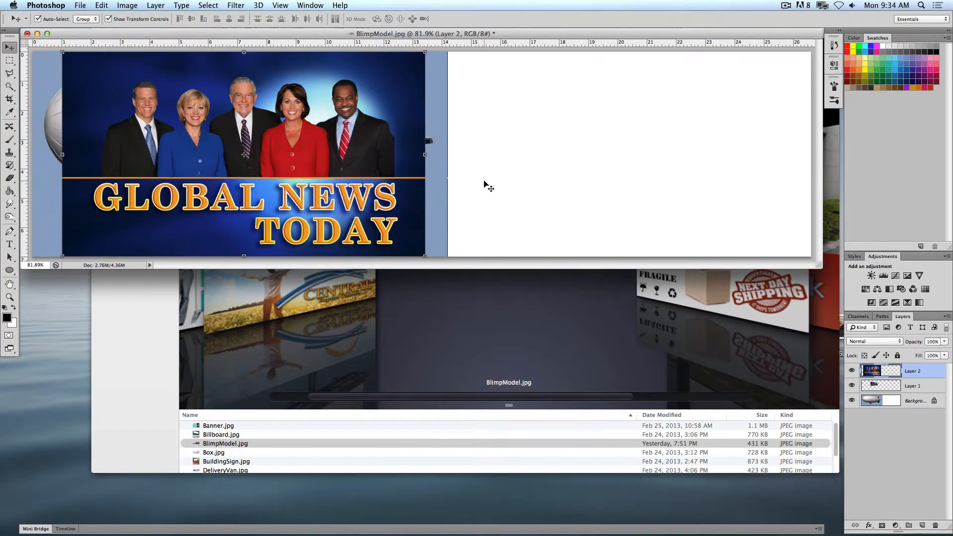
key(super+w)
click(450, 183)
Find Box.jpg among the mockup images in the Finder and open it in Photoshop.
click(696, 308)
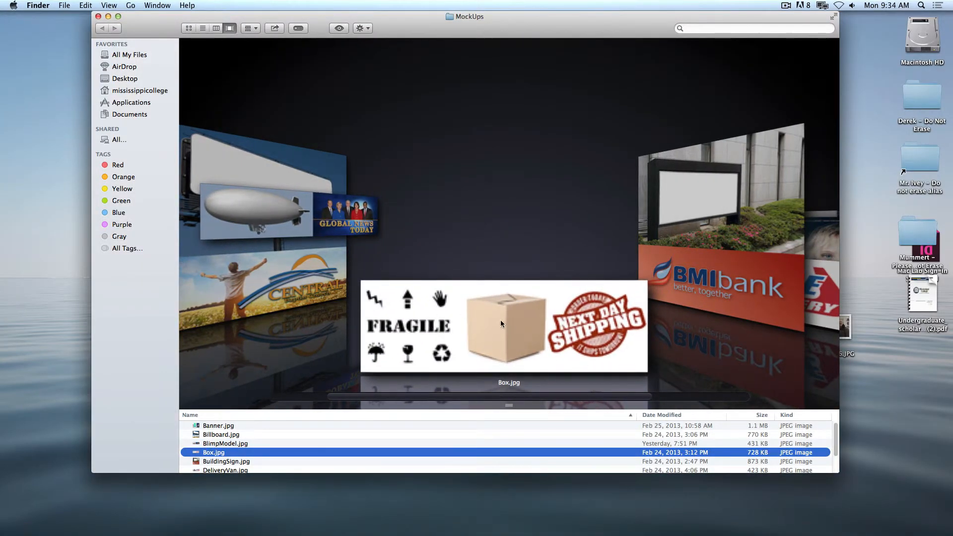
click(832, 264)
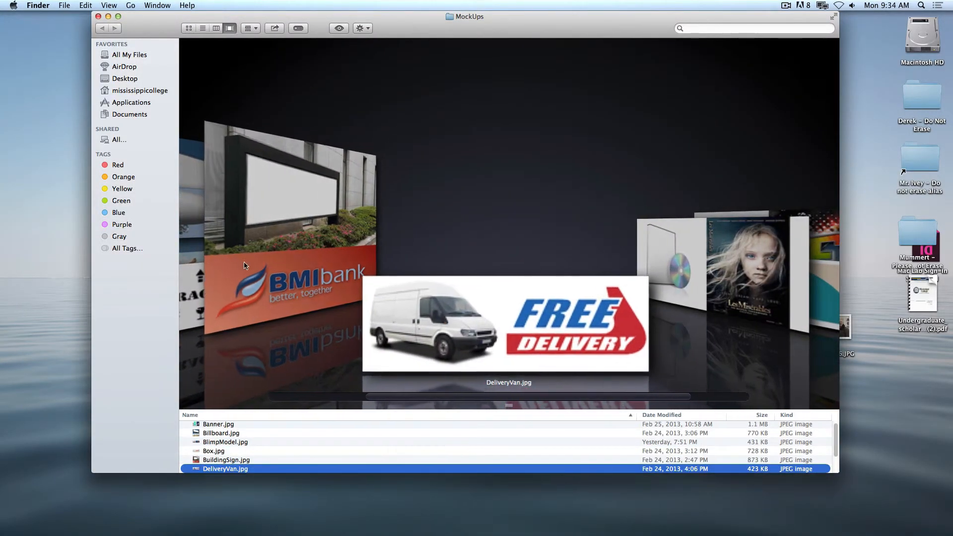
click(253, 272)
drag(479, 319, 389, 514)
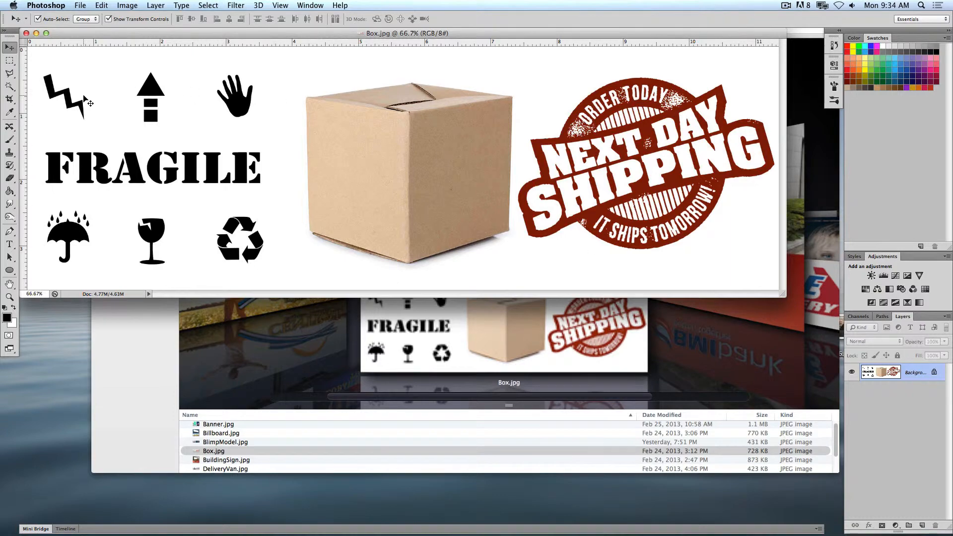
Cut the Next Day Shipping stamp from beside the cardboard box and paste it onto its own layer.
key(m)
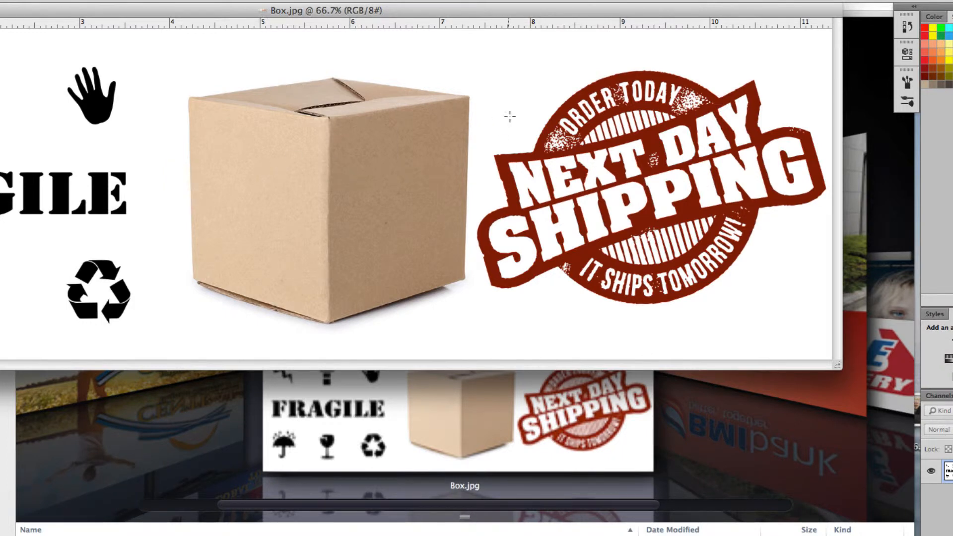
drag(477, 38, 833, 317)
key(super+x)
key(super+v)
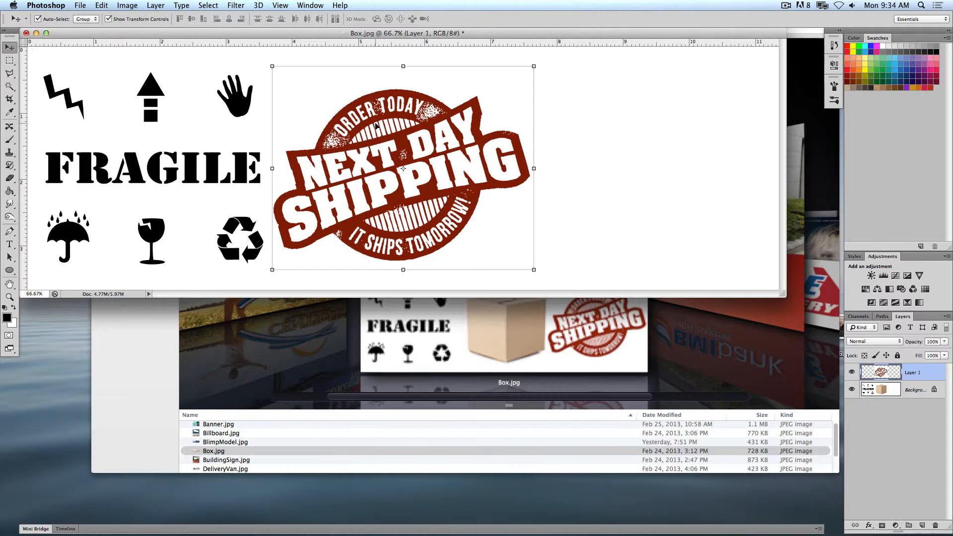
Move the Next Day Shipping stamp over the cardboard box's right face and scale it to about 52%.
drag(340, 143, 414, 171)
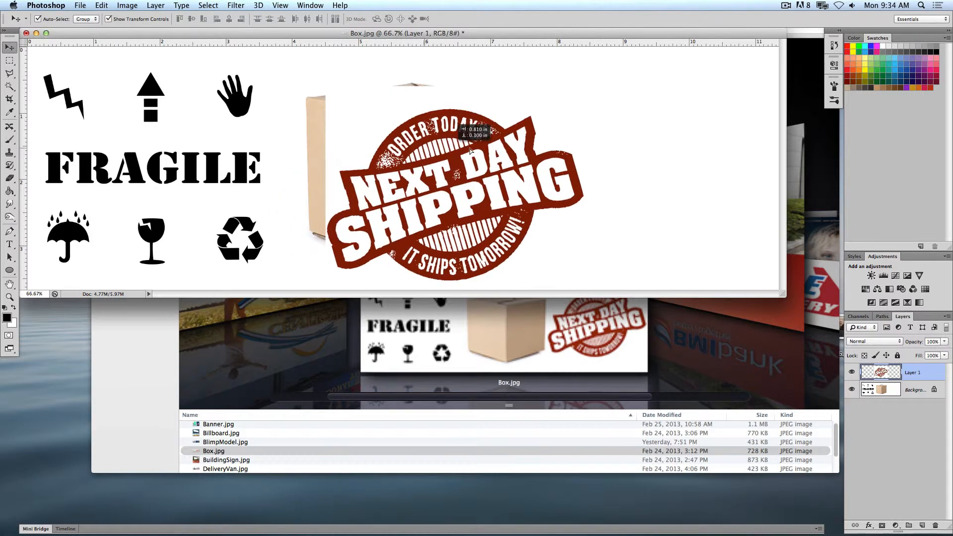
drag(470, 151, 497, 139)
drag(614, 78, 516, 153)
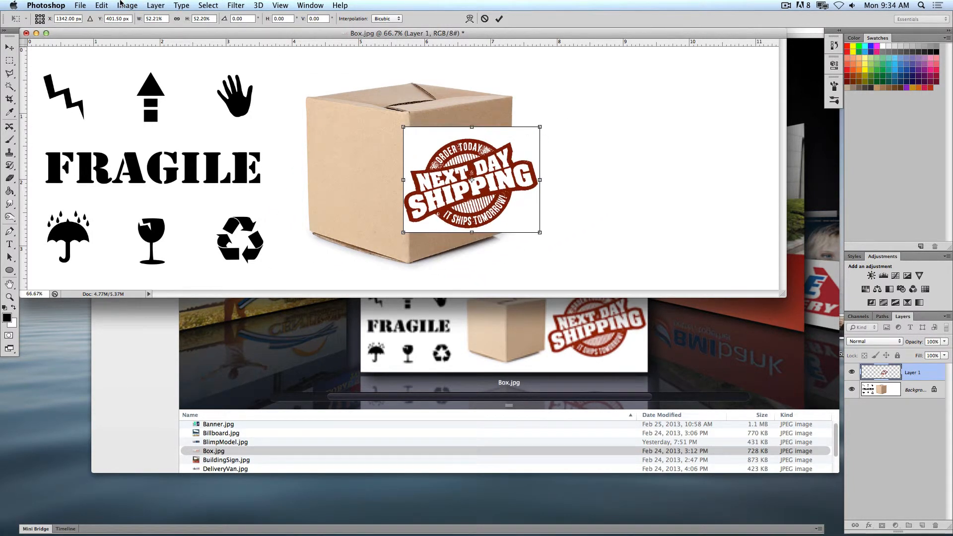
Distort the stamp's corners to follow the perspective of the box's right face and apply the transform.
click(101, 5)
mouse_move(133, 226)
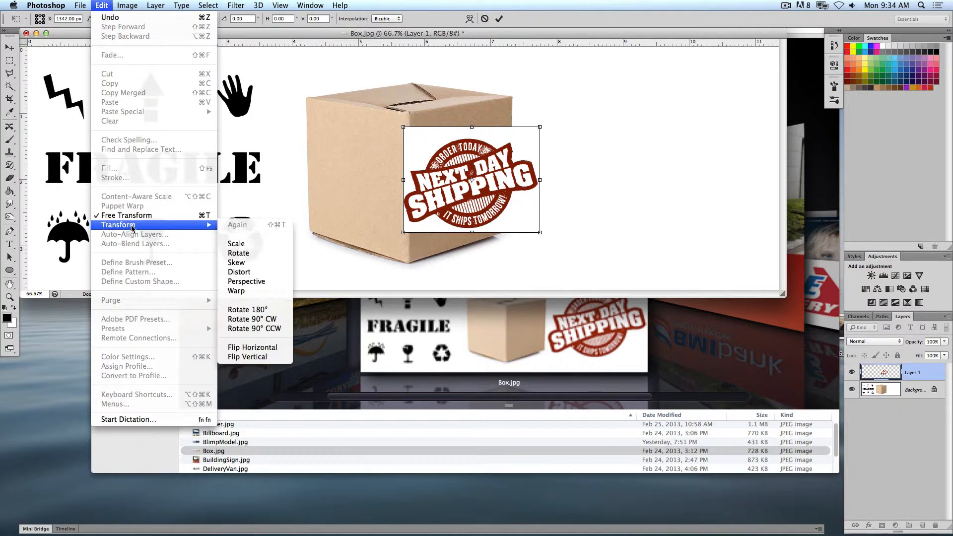
click(259, 263)
drag(540, 128, 499, 123)
drag(403, 128, 414, 131)
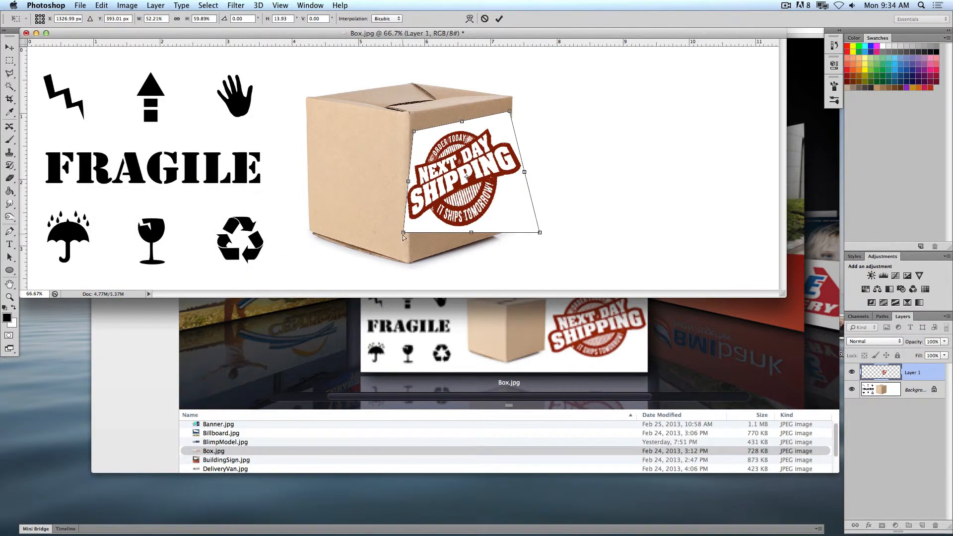
drag(406, 234, 416, 230)
drag(540, 233, 508, 209)
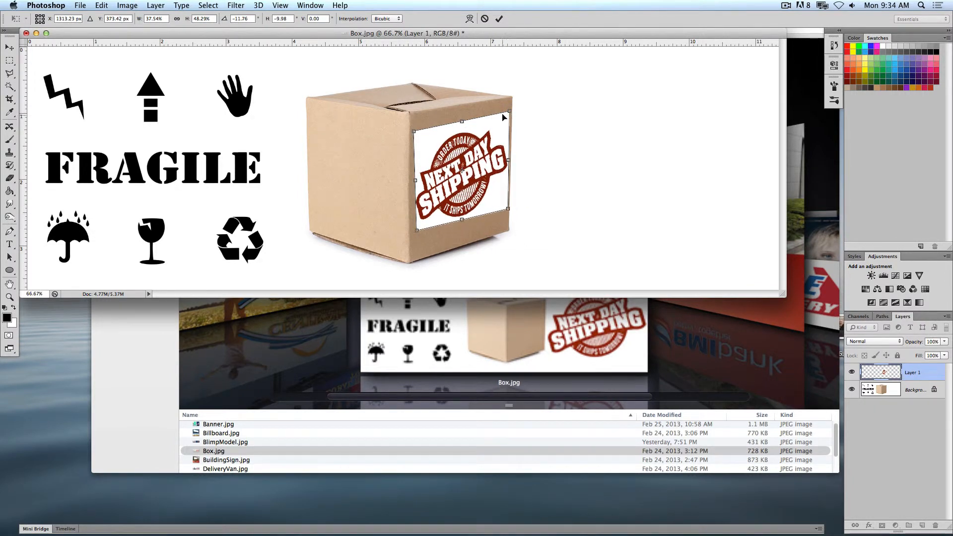
drag(509, 113, 508, 120)
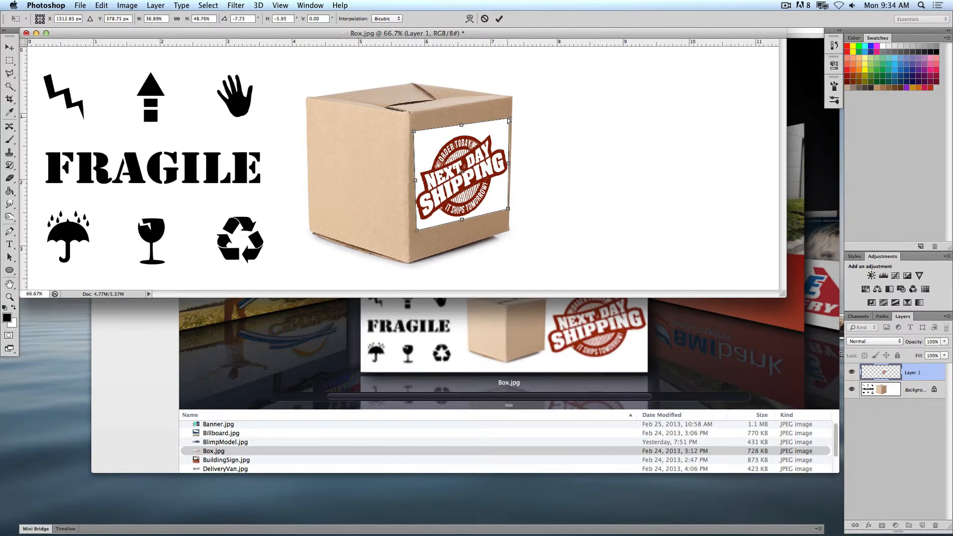
key(Return)
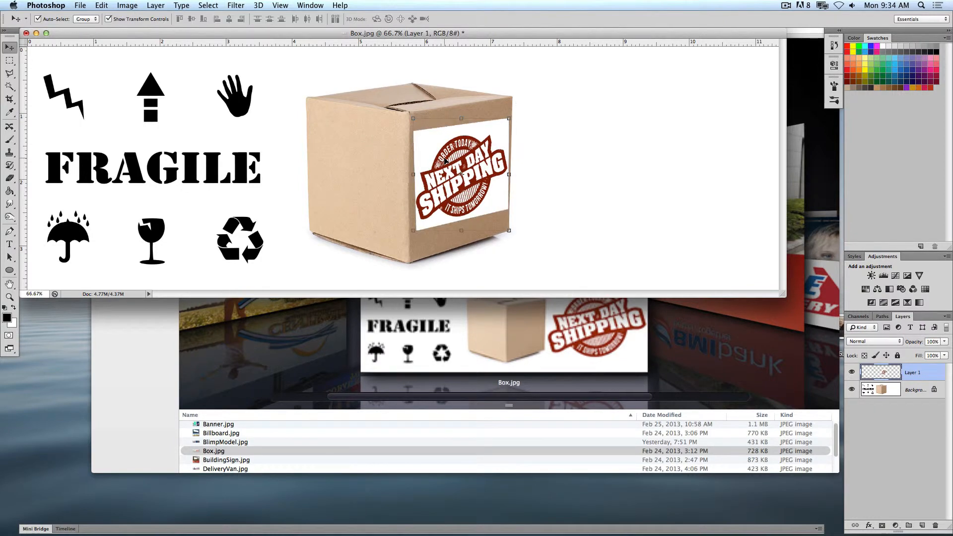
Compare the Lighten and Multiply blend modes on the stamp layer at 100% zoom, keeping Multiply.
key(super+1)
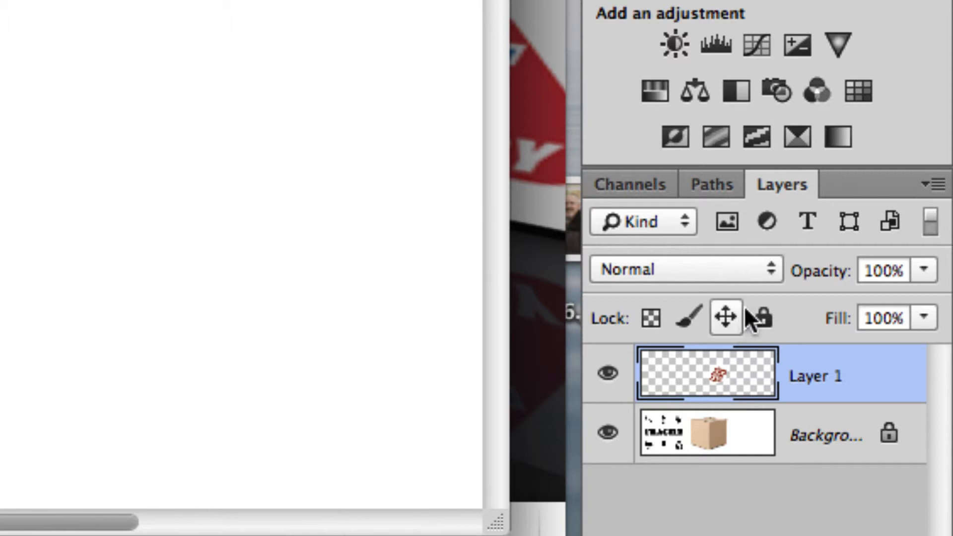
click(732, 268)
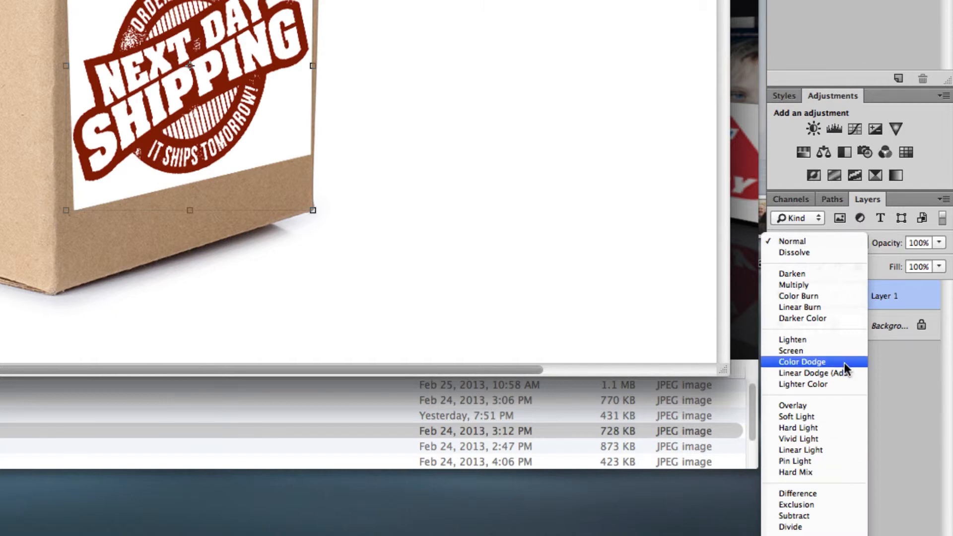
click(838, 341)
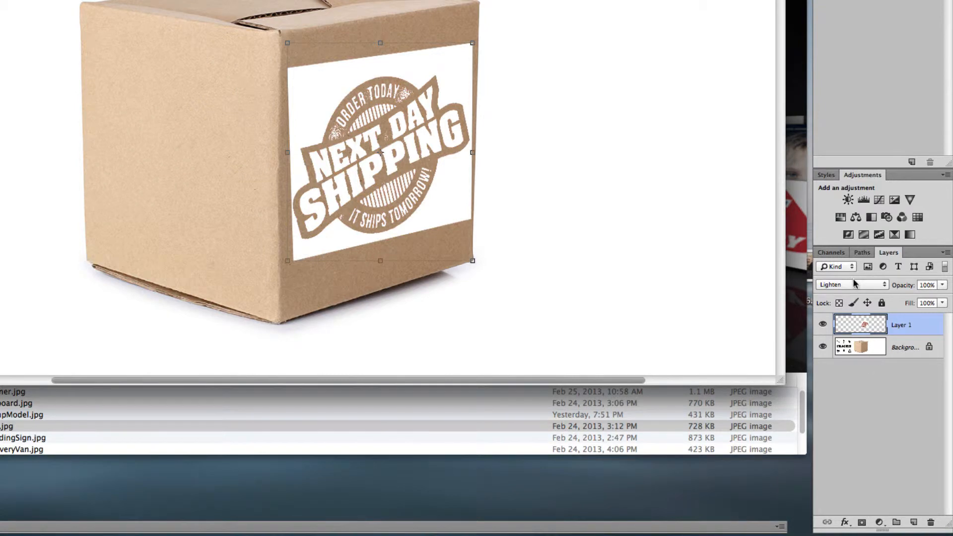
click(854, 281)
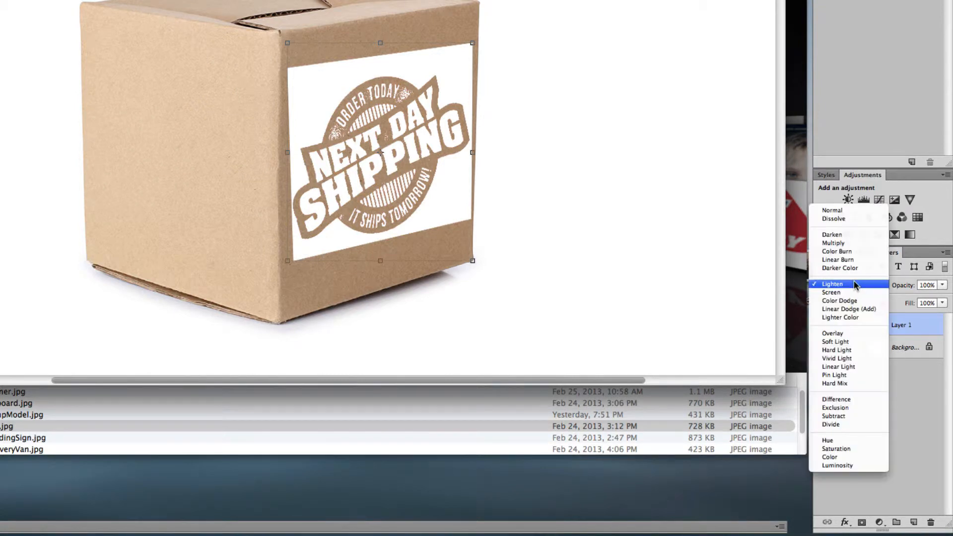
click(857, 242)
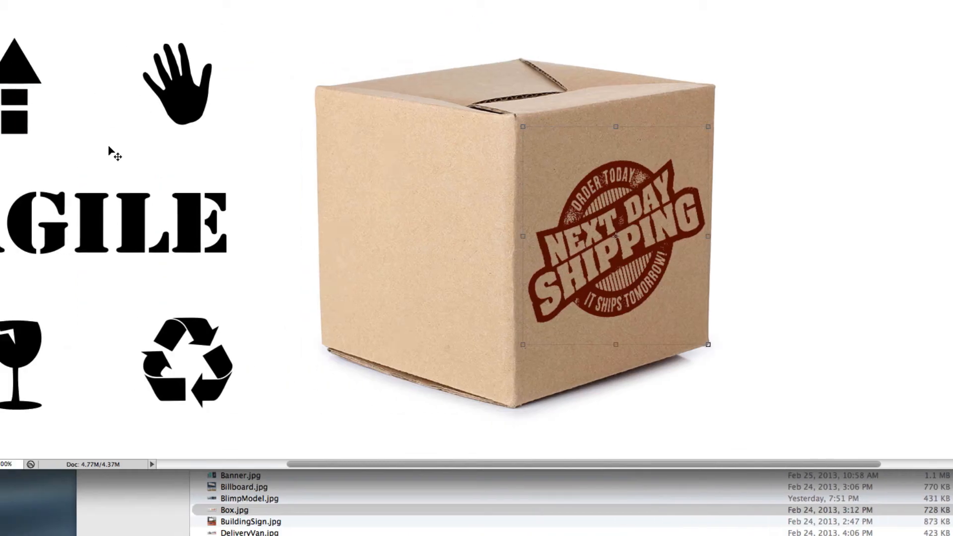
Close the box document without saving and open SodaCan.jpg from the MockUps folder in the Finder.
scroll(166, 144, left, 5)
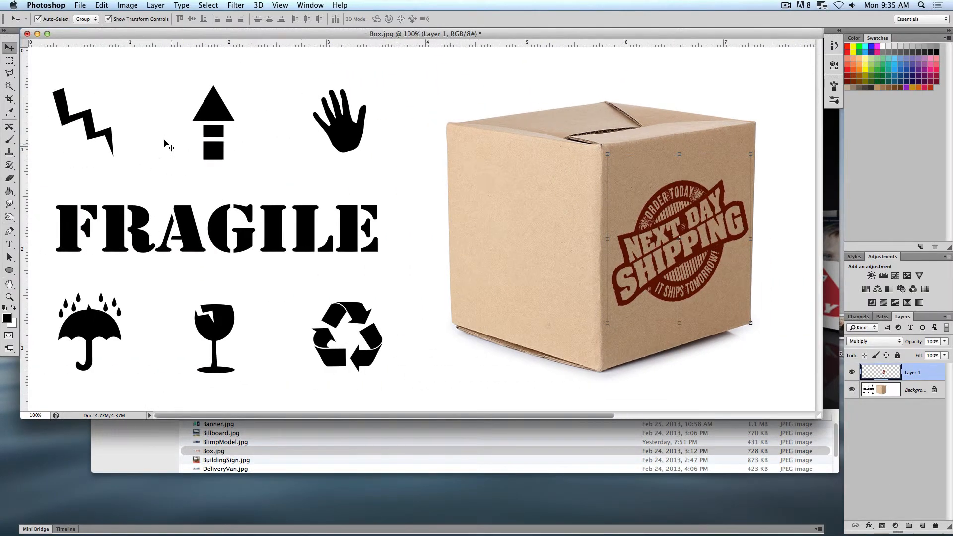
click(10, 60)
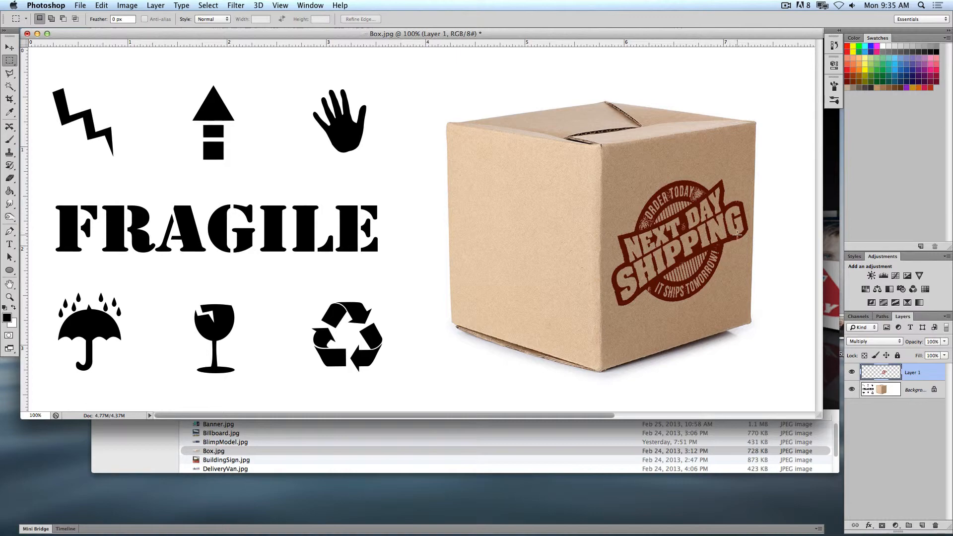
key(super+w)
click(426, 187)
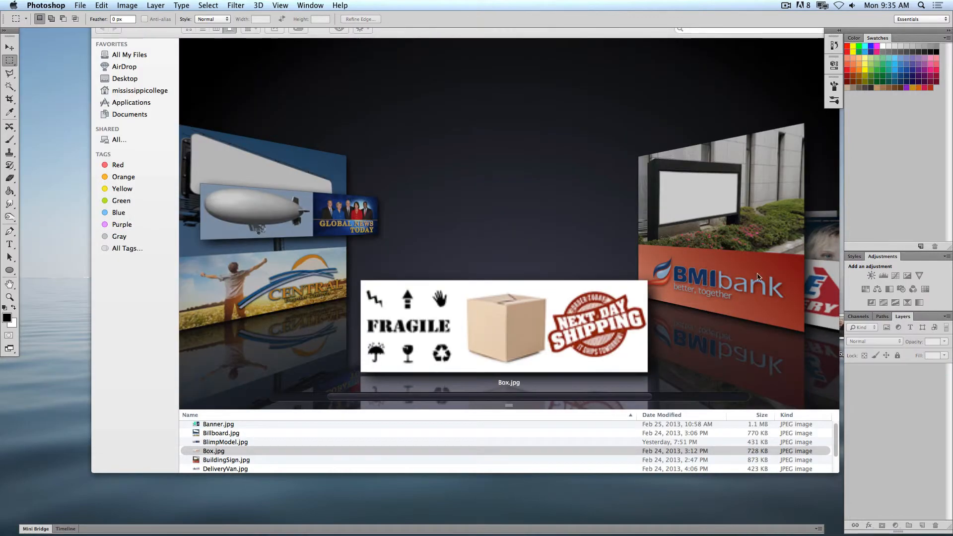
click(798, 270)
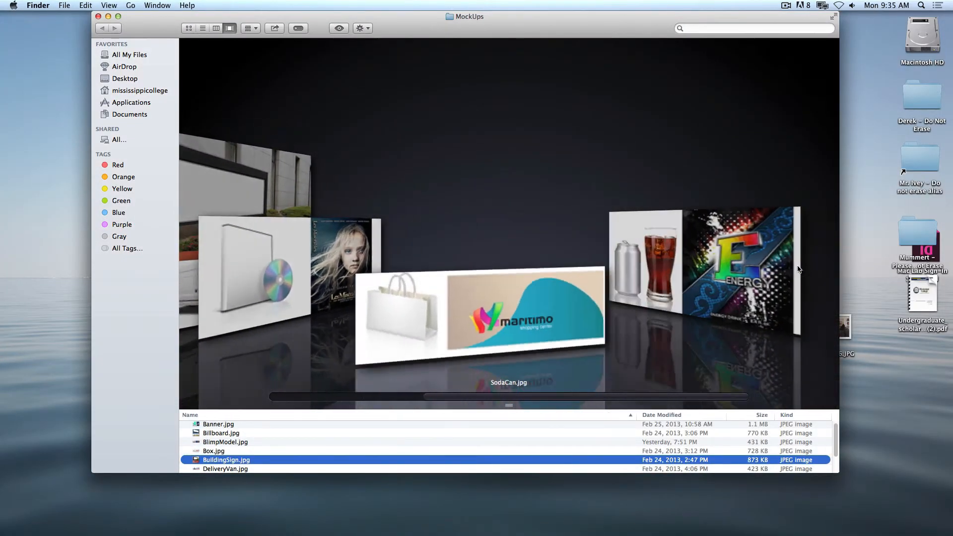
drag(517, 303, 396, 516)
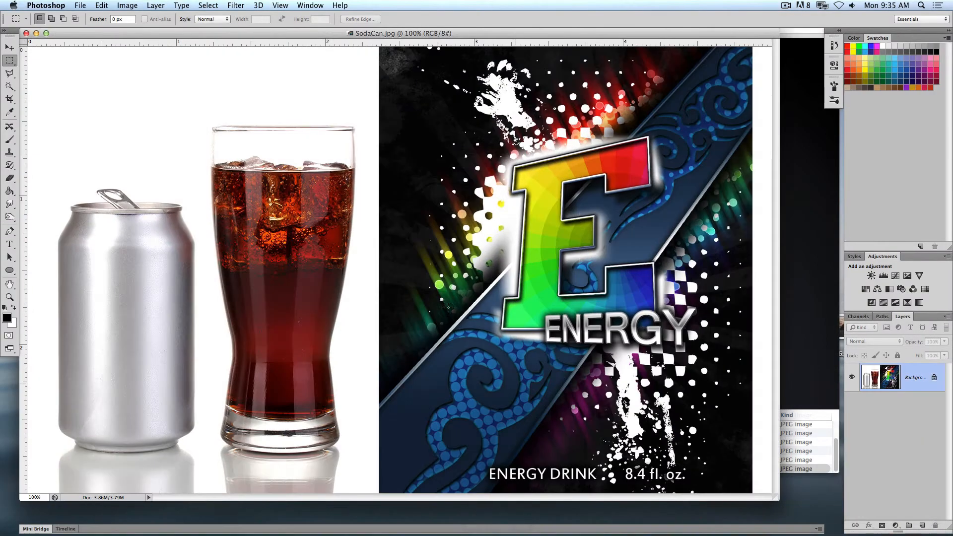
Copy a rectangular area of the energy drink artwork and paste it onto its own layer, undoing the mistaken stamp paste.
drag(386, 46, 683, 391)
key(super+v)
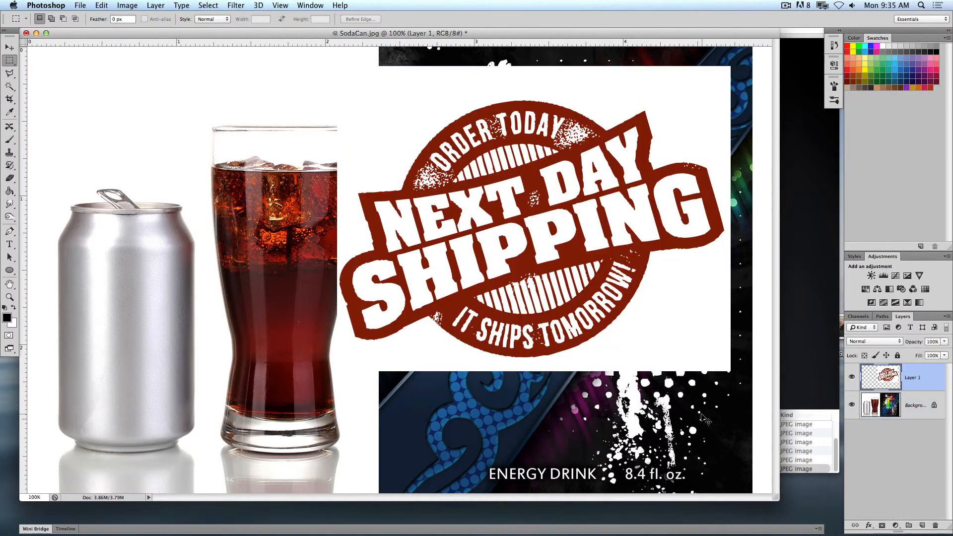
key(super+z)
key(super+c)
key(super+v)
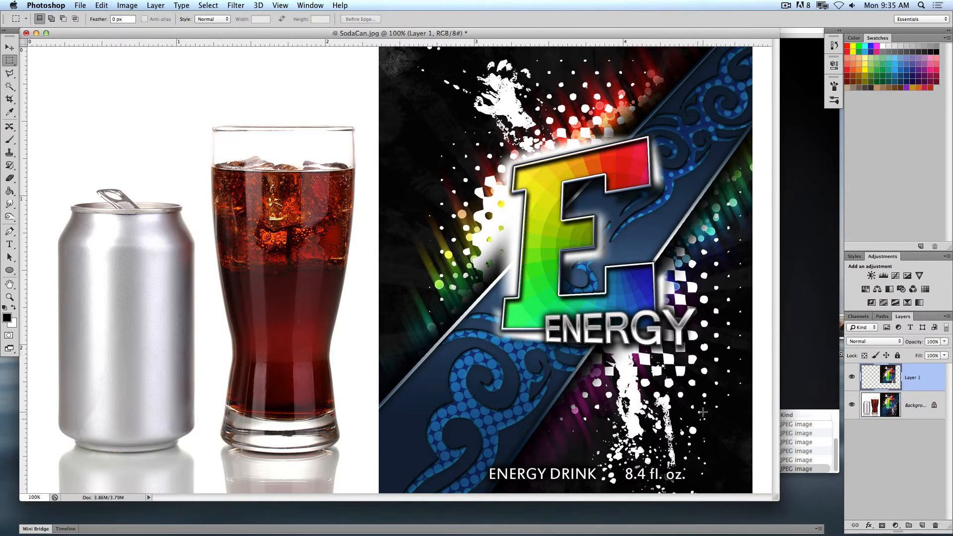
Move the pasted energy drink artwork over the soda can and scale it to about 62%.
click(10, 47)
drag(452, 179, 95, 251)
click(857, 342)
click(857, 342)
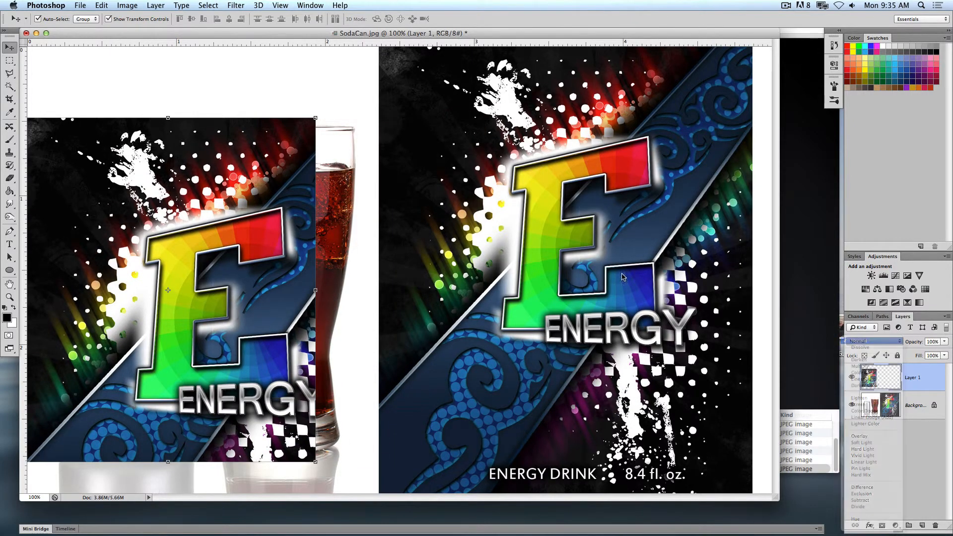
drag(317, 119, 203, 248)
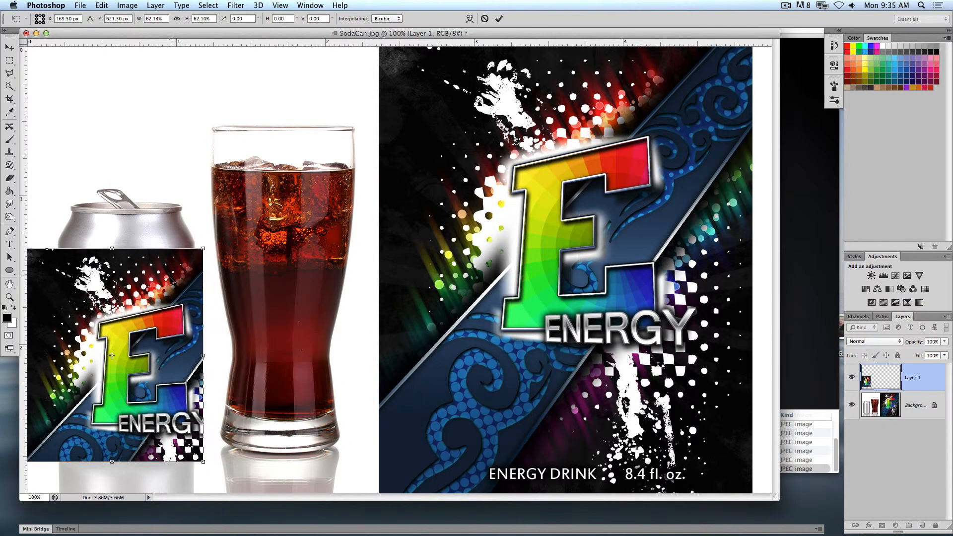
drag(70, 260, 77, 224)
Set the energy drink artwork layer's blend mode to Multiply, viewing the can at 300%.
key(super+plus)
key(super+plus)
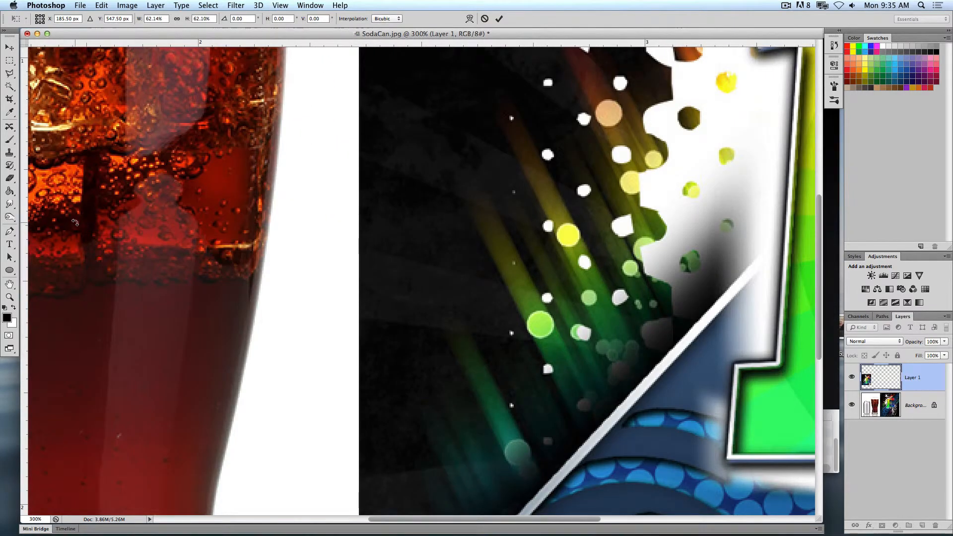
scroll(309, 265, left, 10)
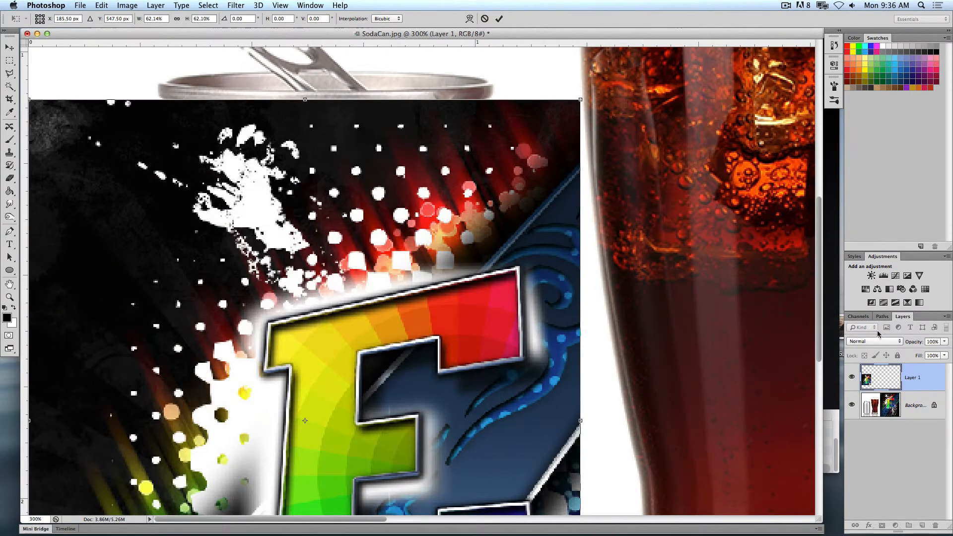
click(877, 341)
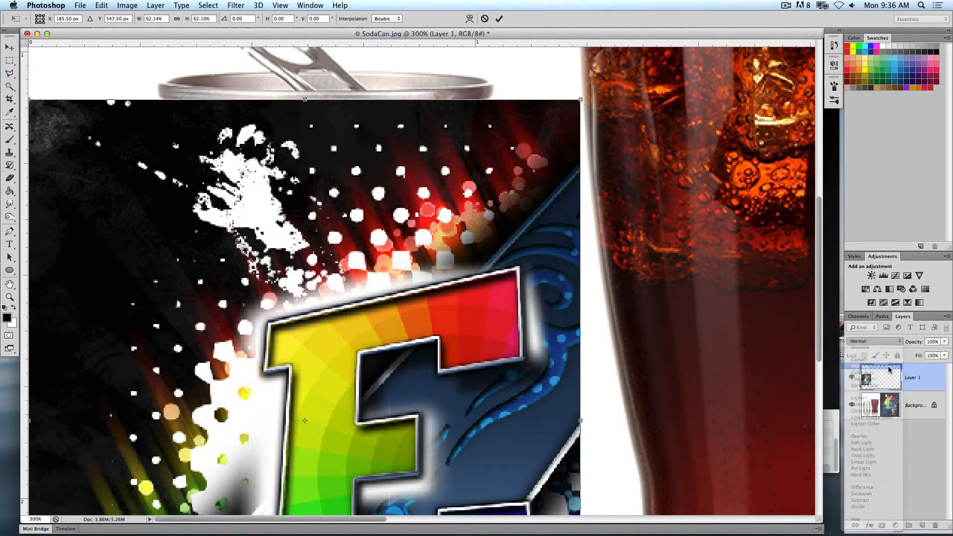
click(890, 370)
Move the artwork off the soda can to inspect the bare metal and place it back over the can.
scroll(510, 300, down, 5)
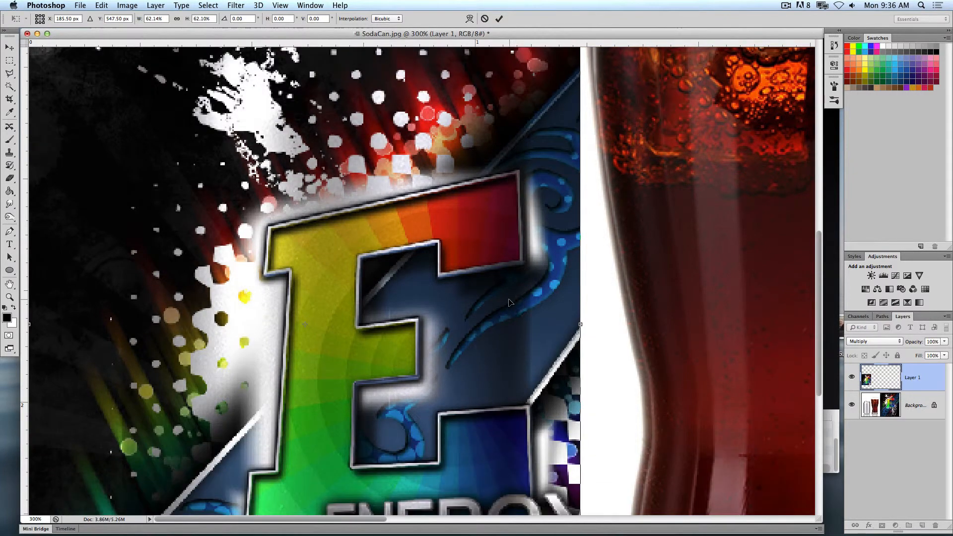
scroll(494, 318, up, 6)
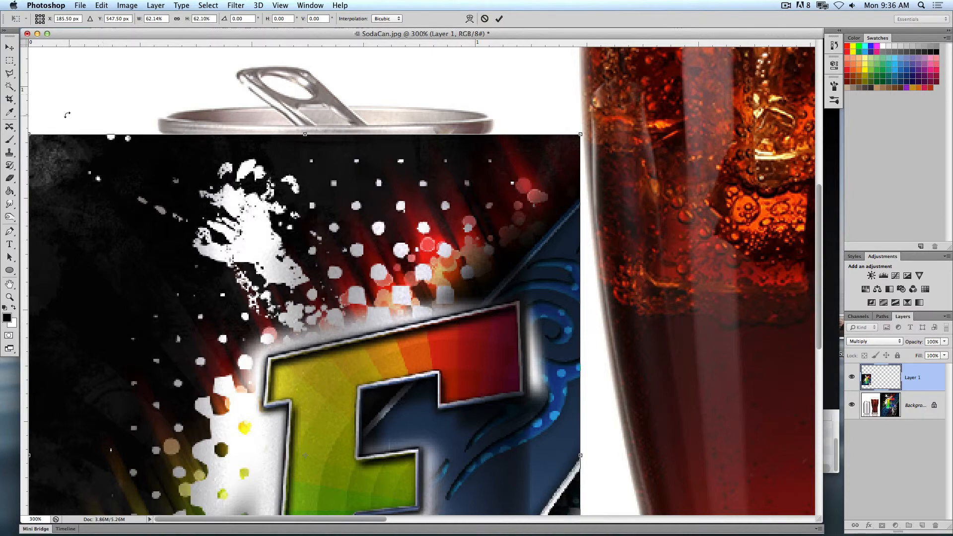
drag(57, 171, 576, 236)
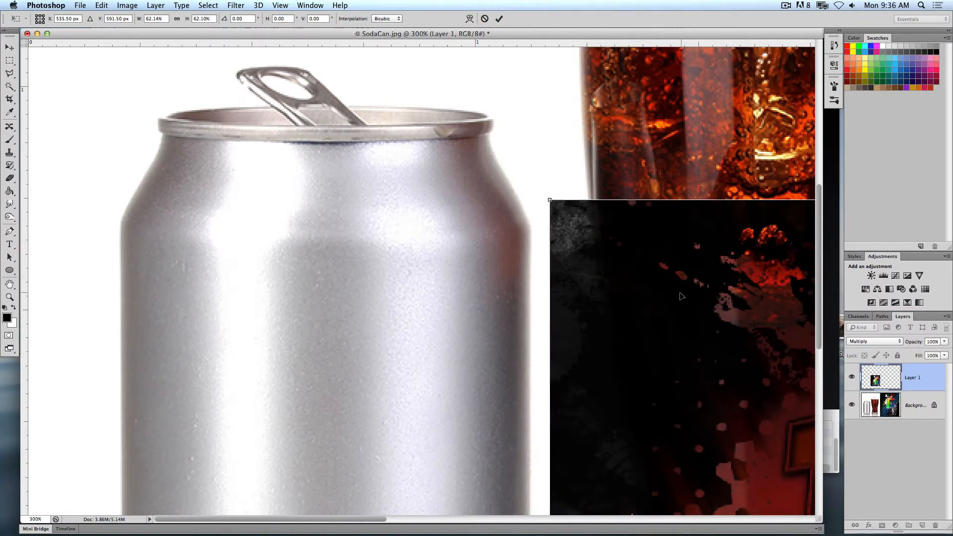
drag(680, 296, 145, 205)
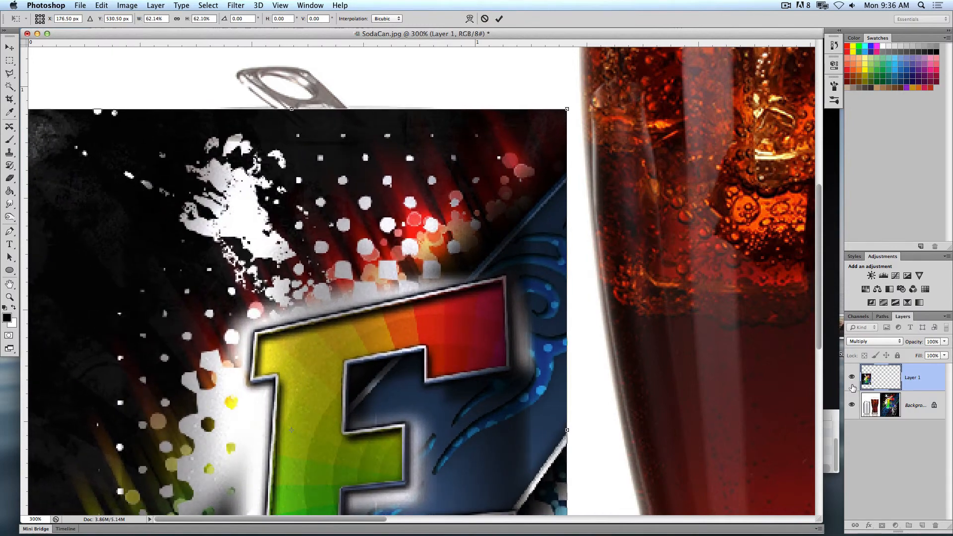
Try the Color Burn and Lighten blend modes on the energy drink artwork layer with the whole image in view.
click(886, 342)
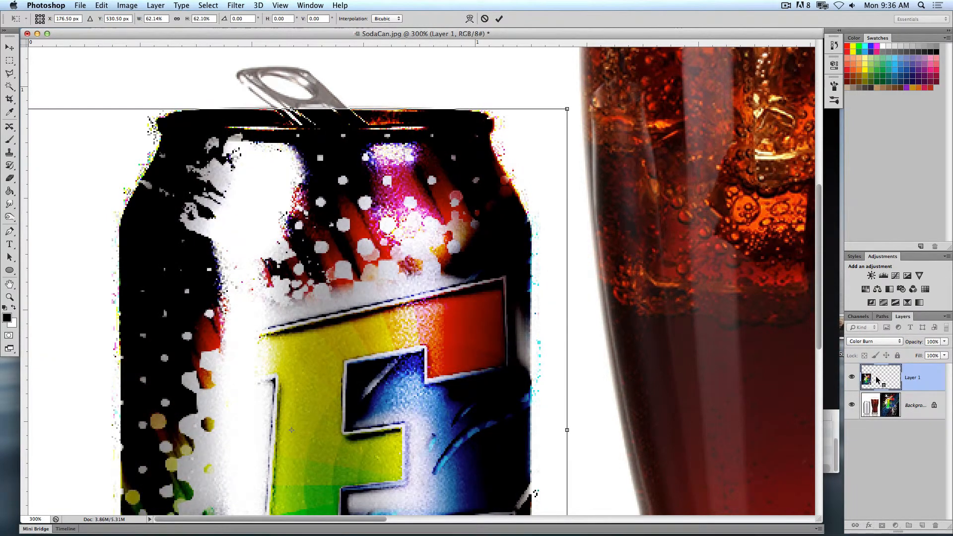
key(super+0)
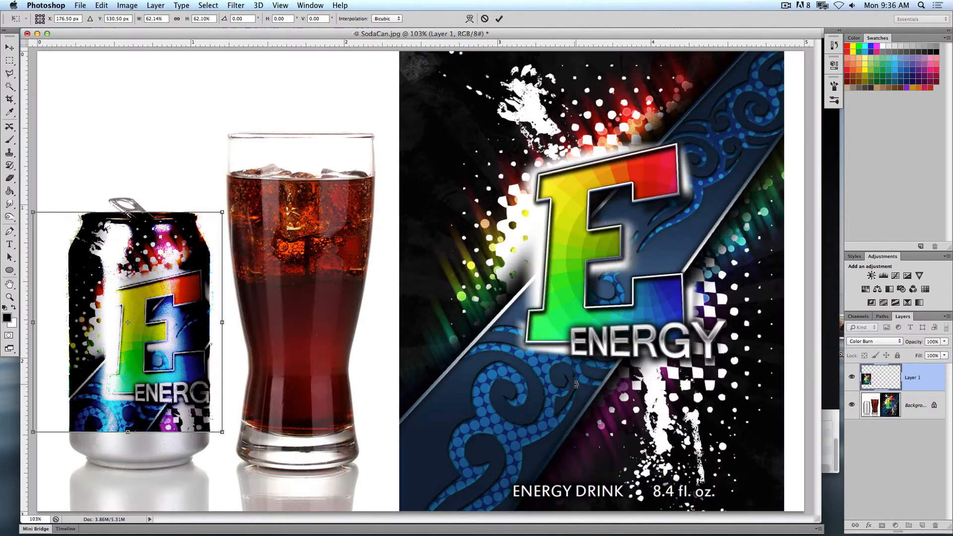
click(862, 341)
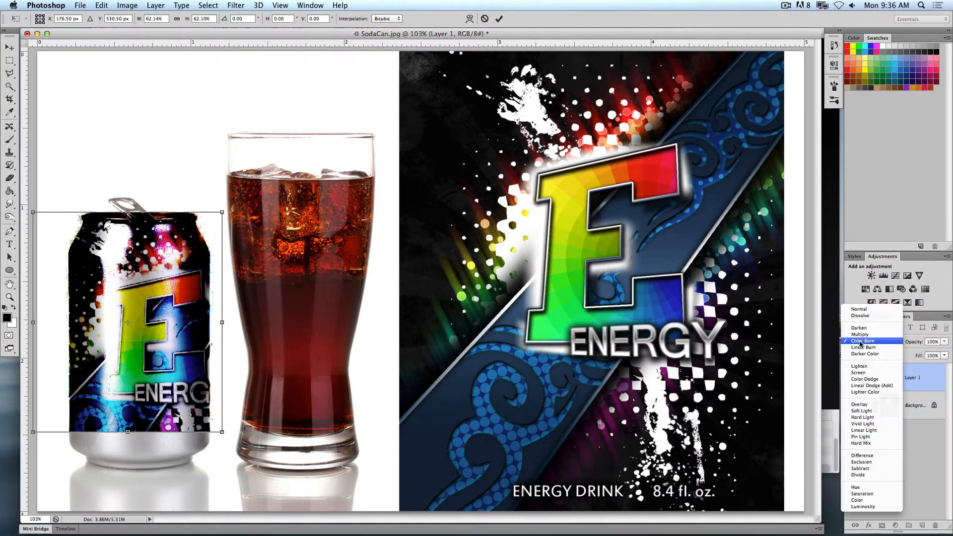
click(868, 368)
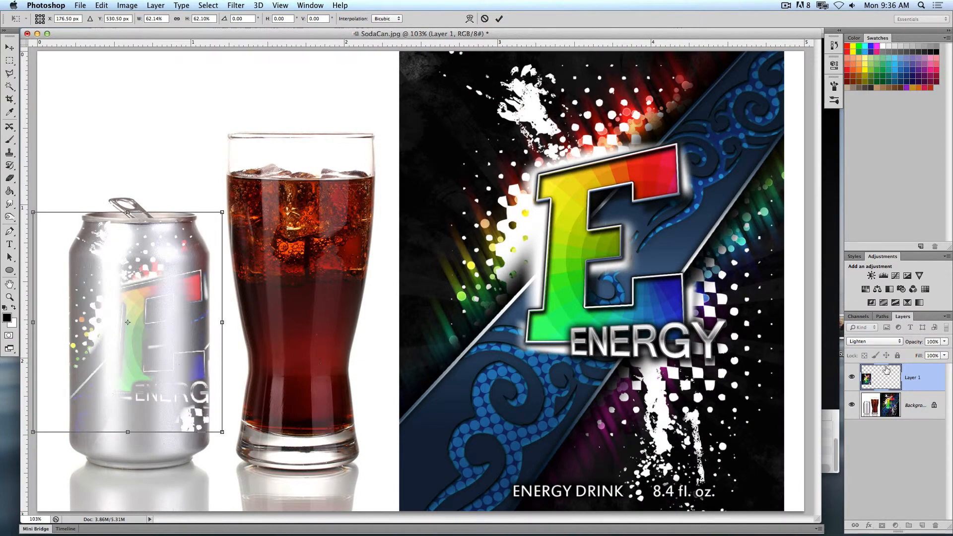
Try the Overlay, Hard Light and Vivid Light blend modes on the energy drink artwork layer and shift the artwork down the can.
click(874, 342)
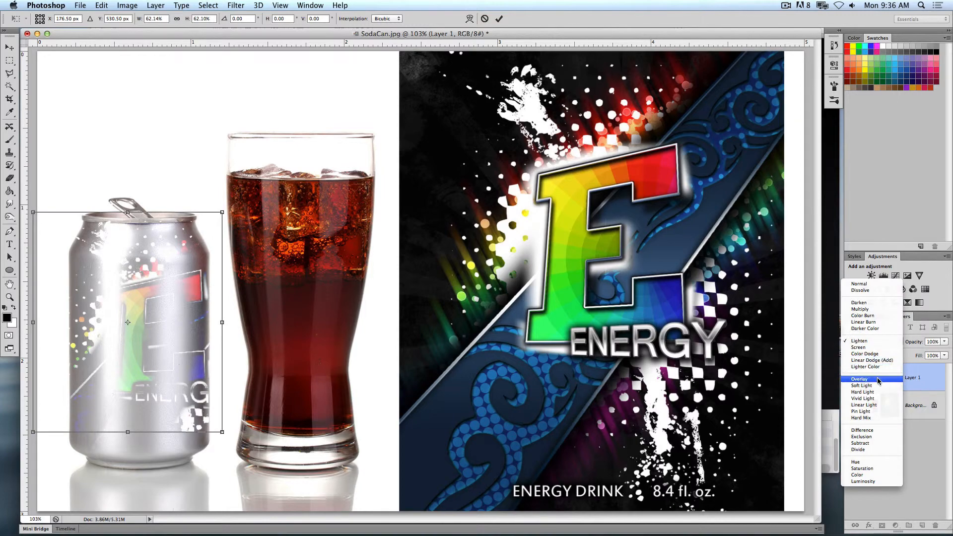
click(878, 380)
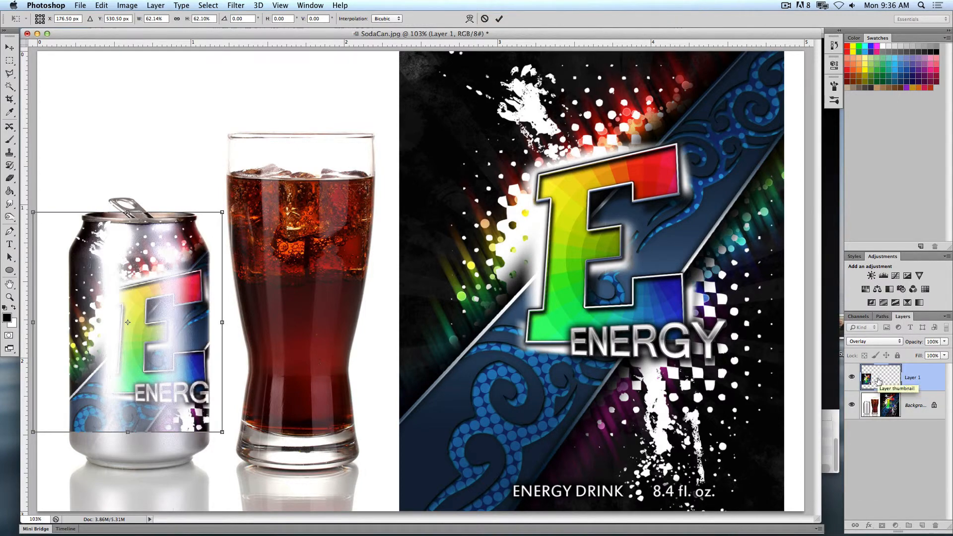
click(872, 342)
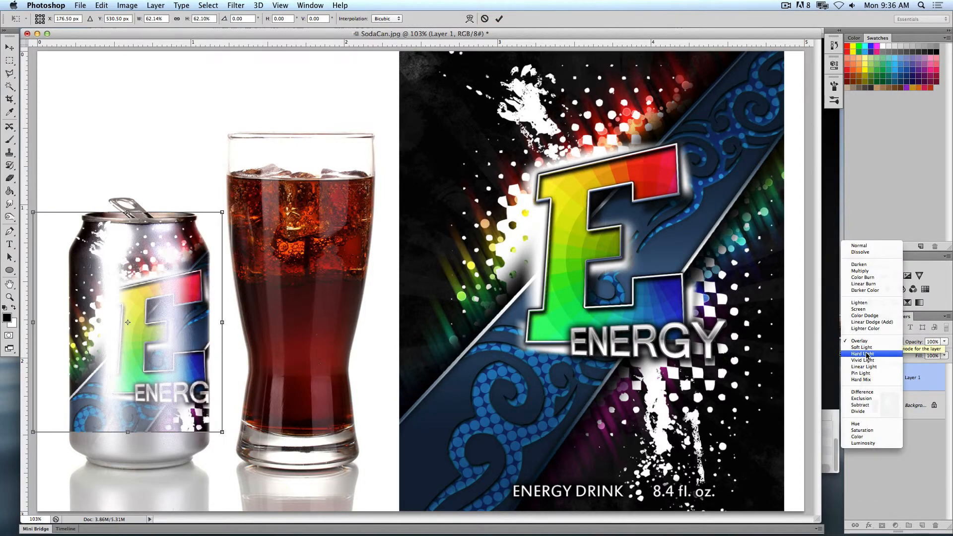
click(870, 355)
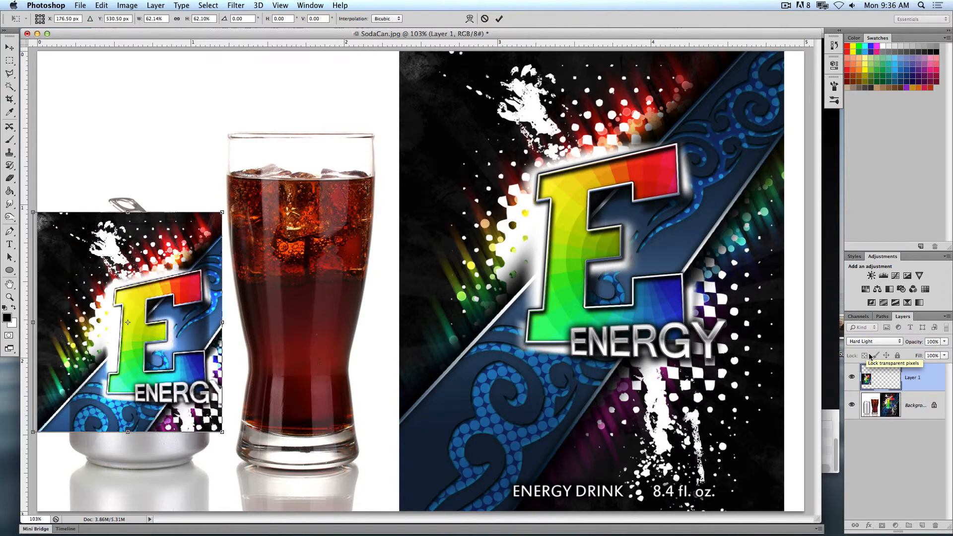
click(868, 342)
click(870, 349)
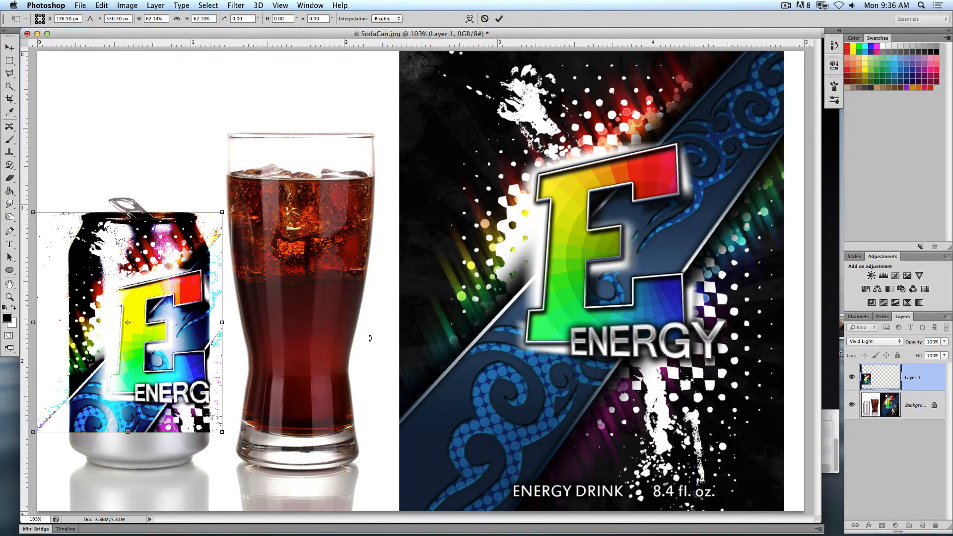
drag(176, 282, 180, 308)
Close SodaCan.jpg without applying the pending transformation or saving the changes.
key(super+w)
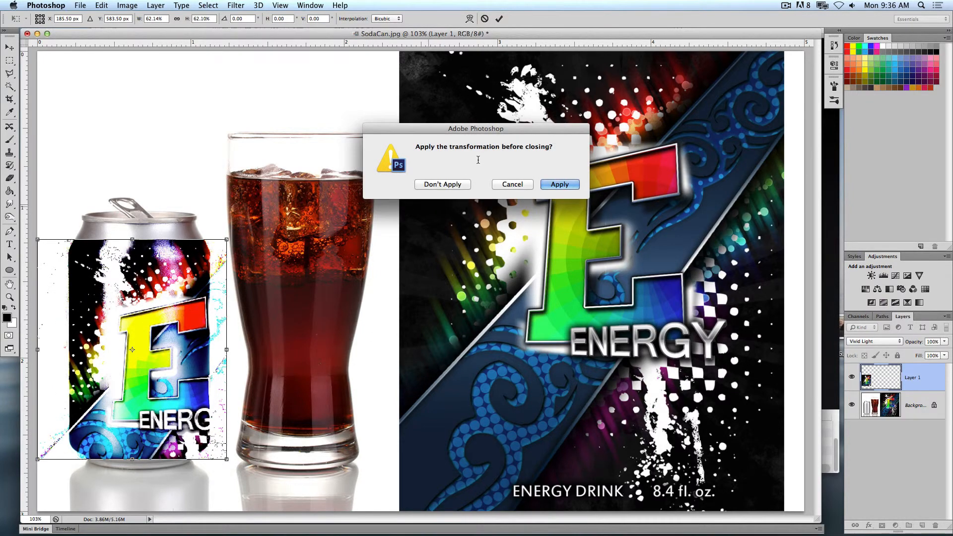
key(super+d)
click(446, 186)
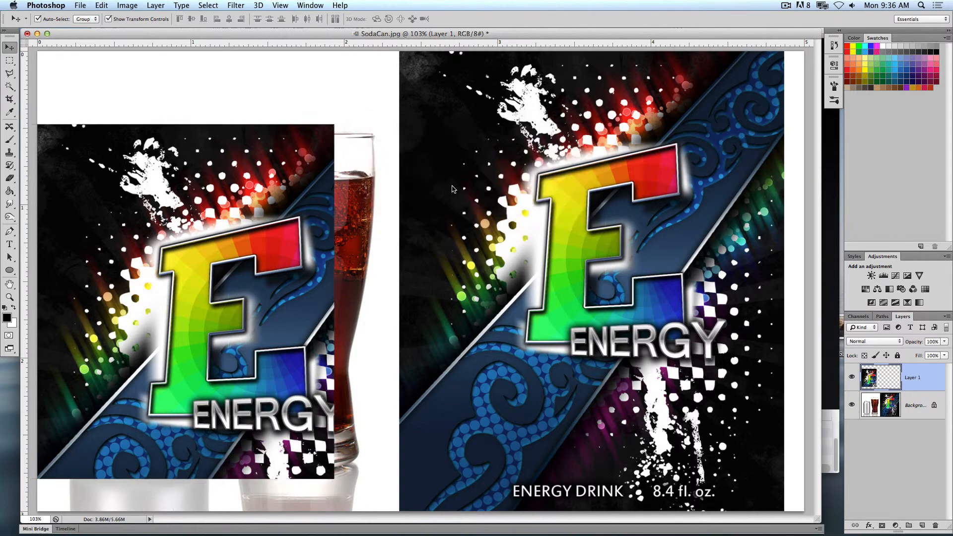
click(329, 251)
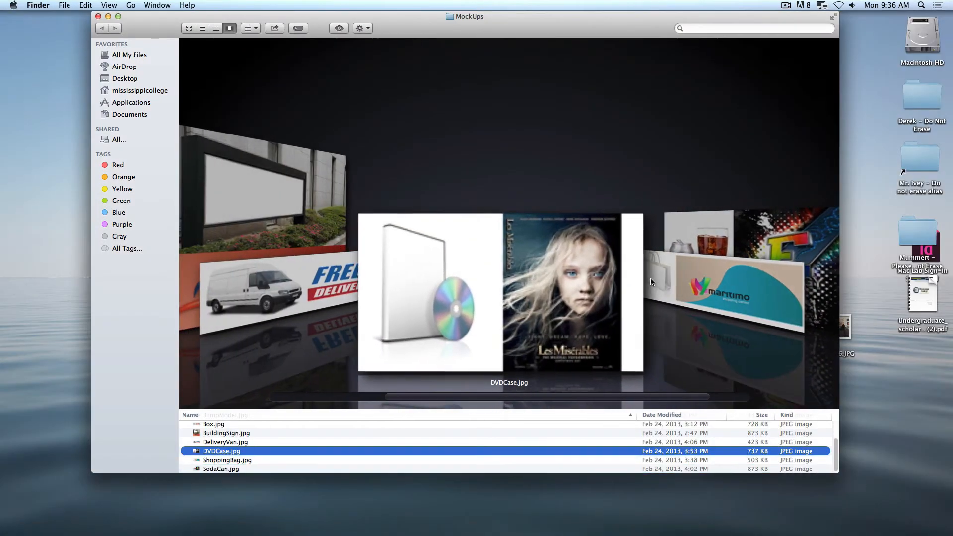
Open DVDCase.jpg from the MockUps folder in Photoshop and examine the blank case and movie poster at 100%.
key(space)
key(space)
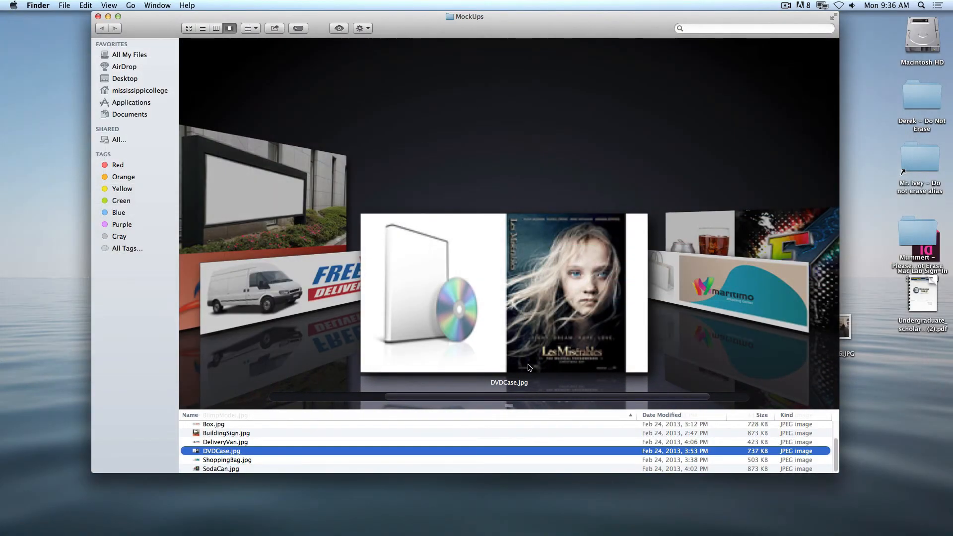
drag(529, 368, 389, 517)
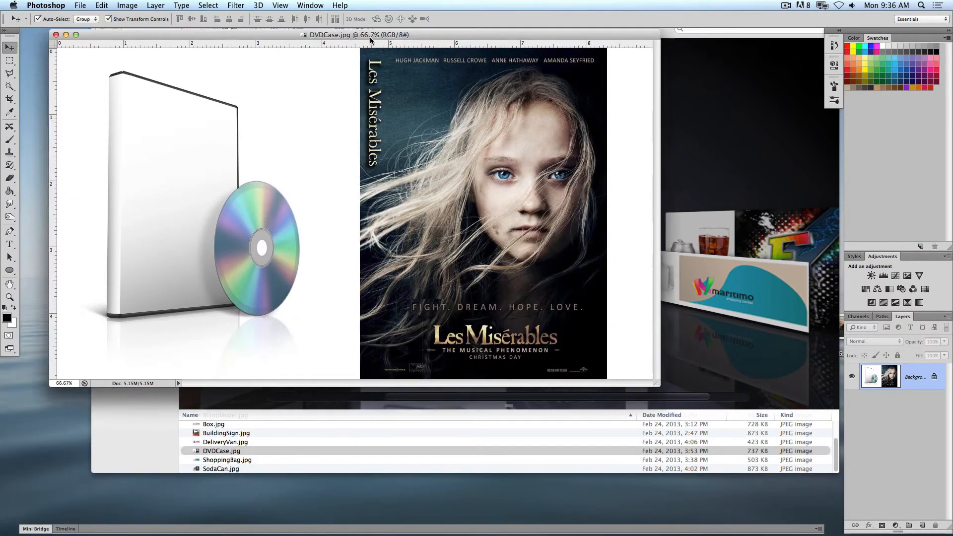
key(f)
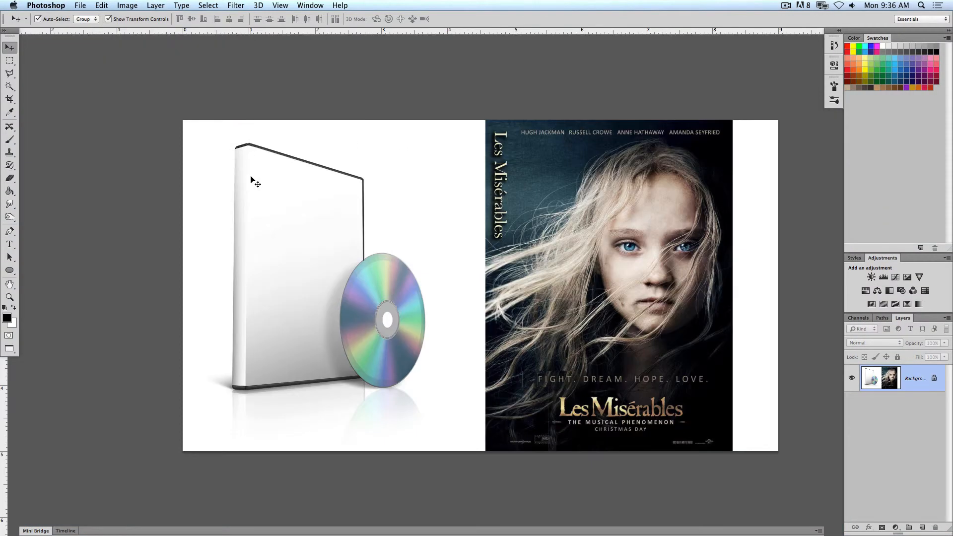
key(super+equal)
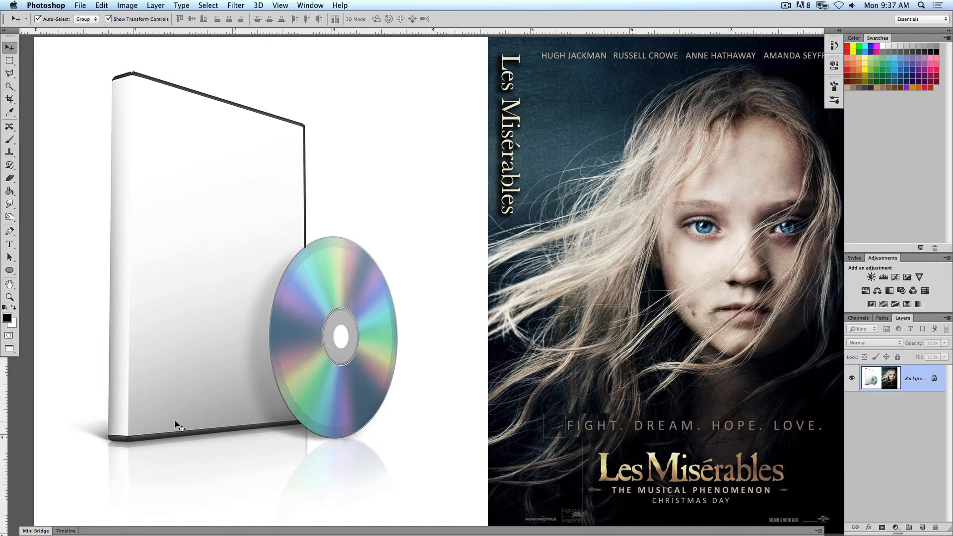
key(f)
key(f)
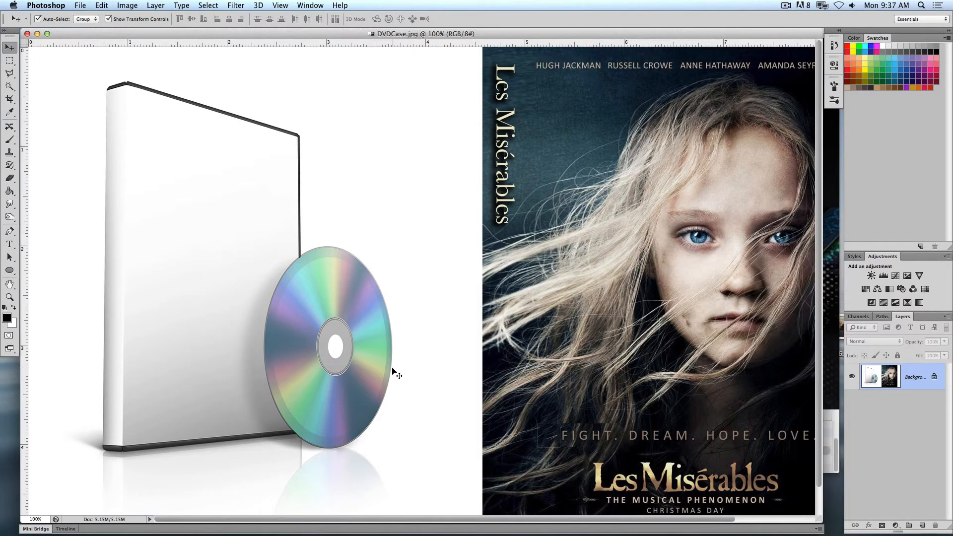
Close DVDCase.jpg and open ShoppingBag.jpg from the MockUps folder in Photoshop.
key(super+h)
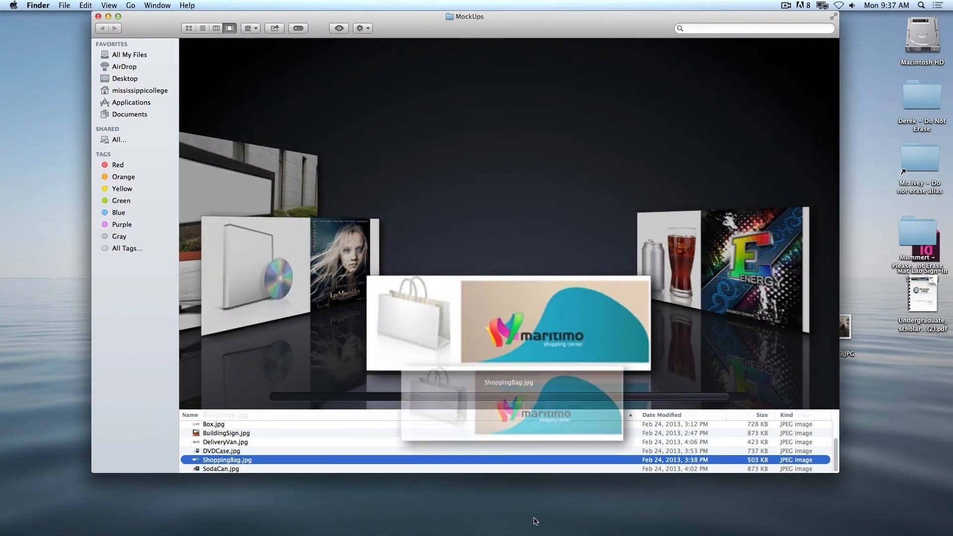
drag(395, 518, 394, 517)
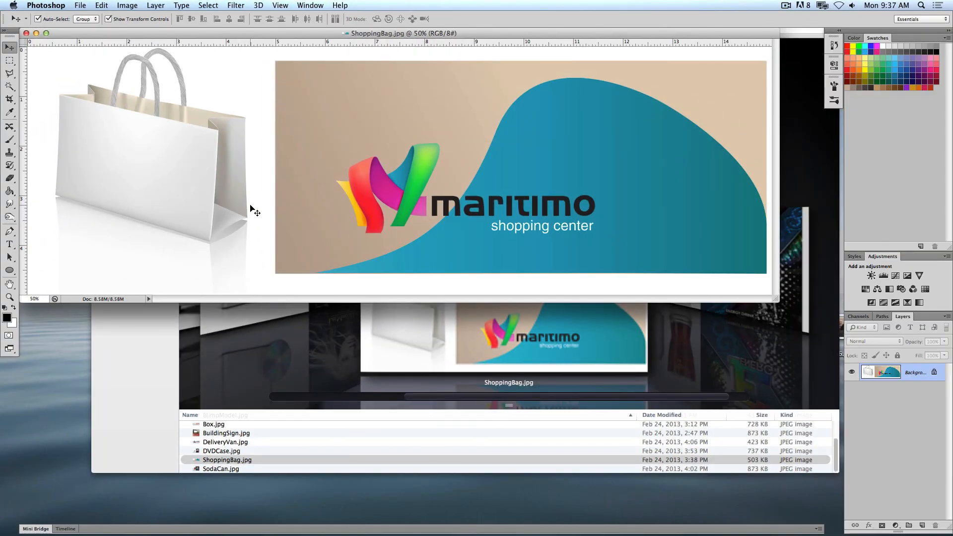
key(f)
key(f)
key(f)
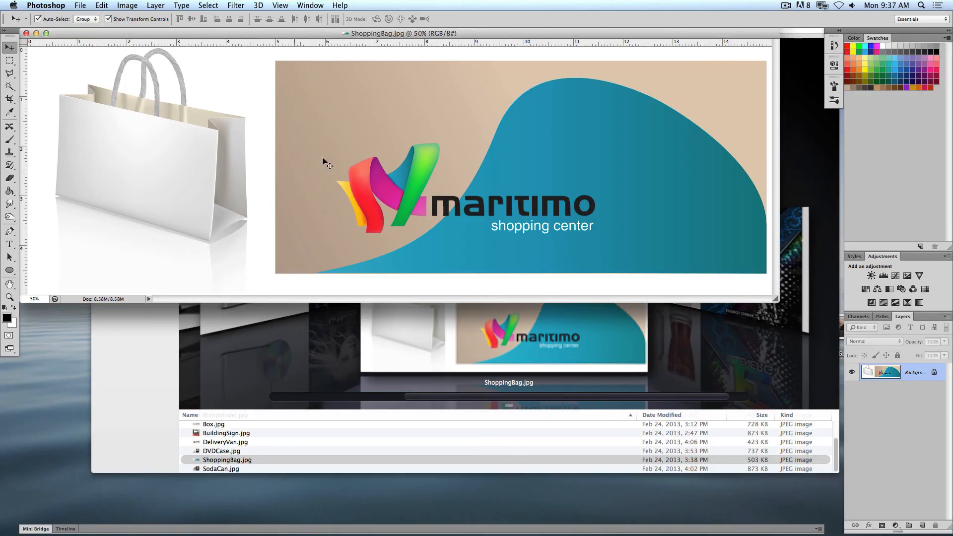